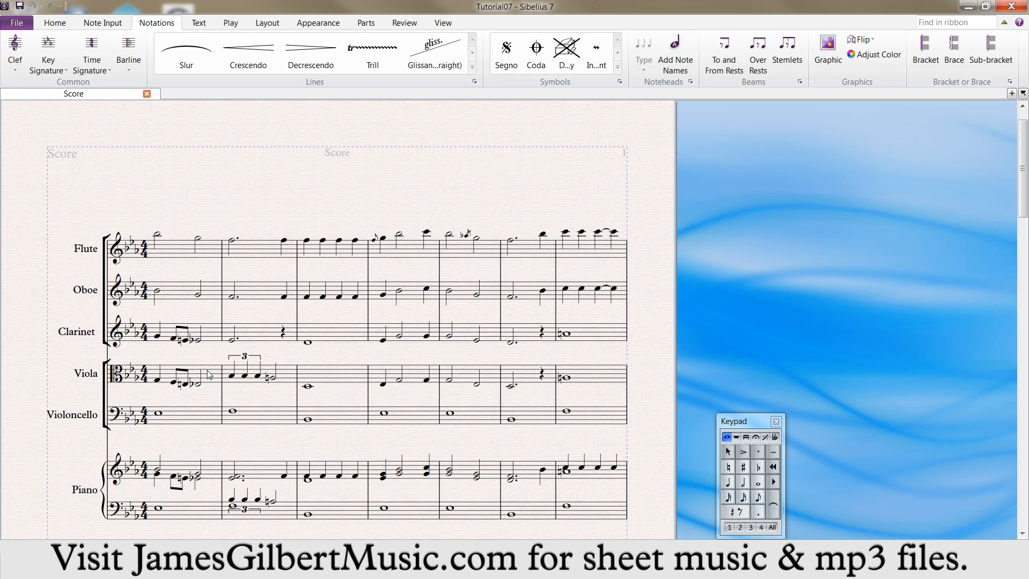
- Change the first system of the Viola staff to the Treble clef
double_click(210, 373)
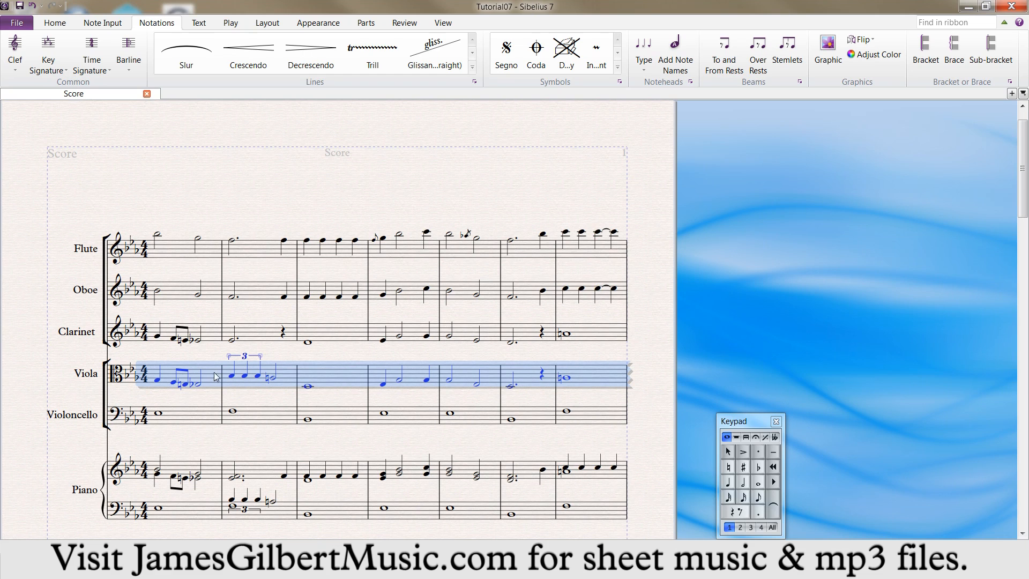
click(16, 53)
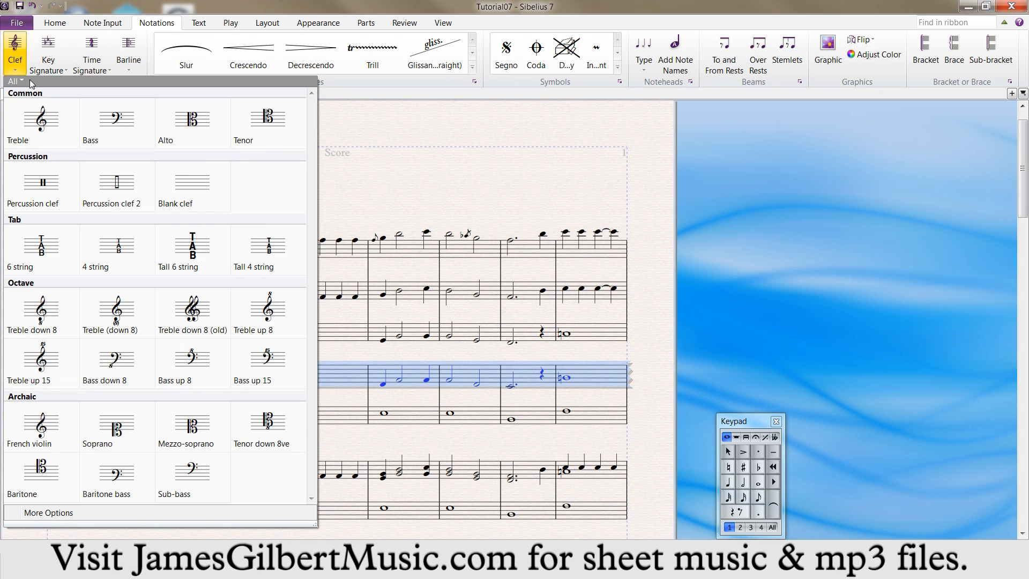
click(52, 129)
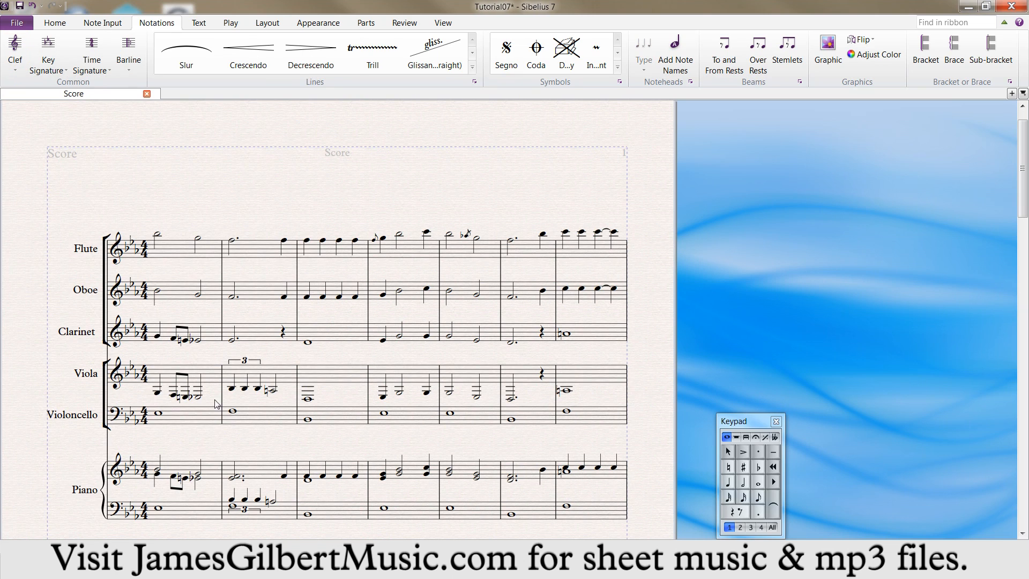
- Change the first system of the Viola staff to the Bass clef
double_click(197, 372)
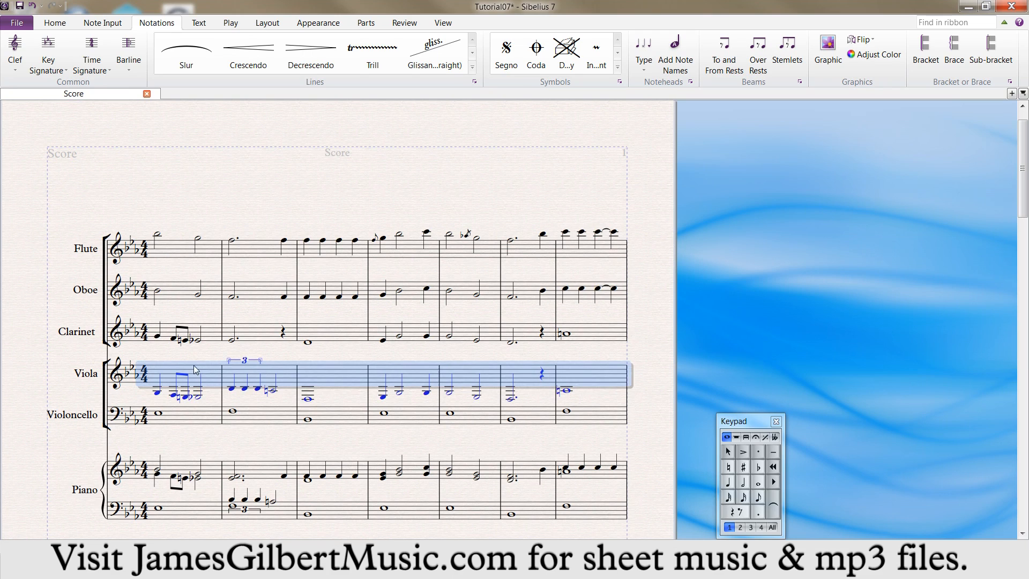
click(15, 53)
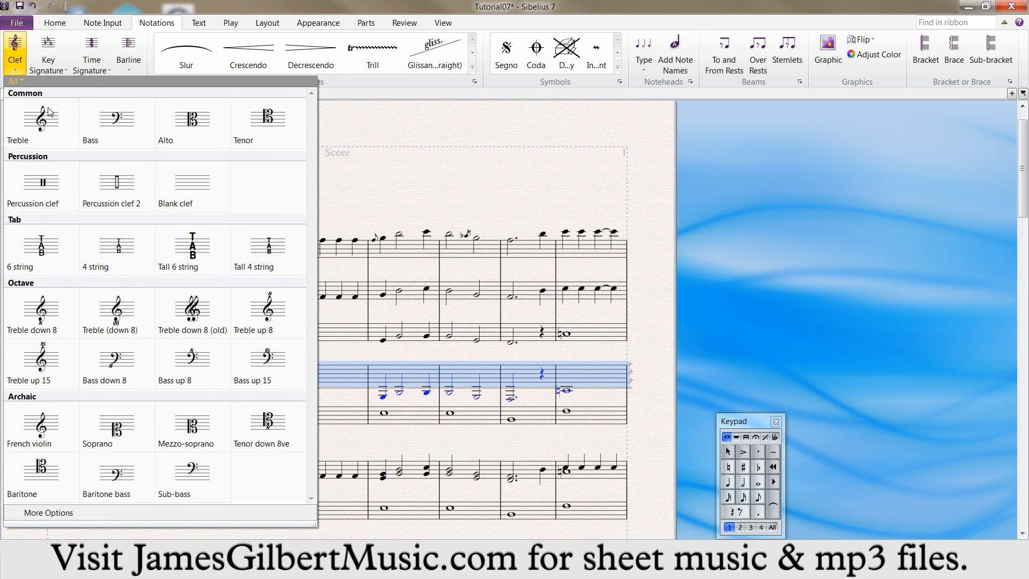
click(111, 123)
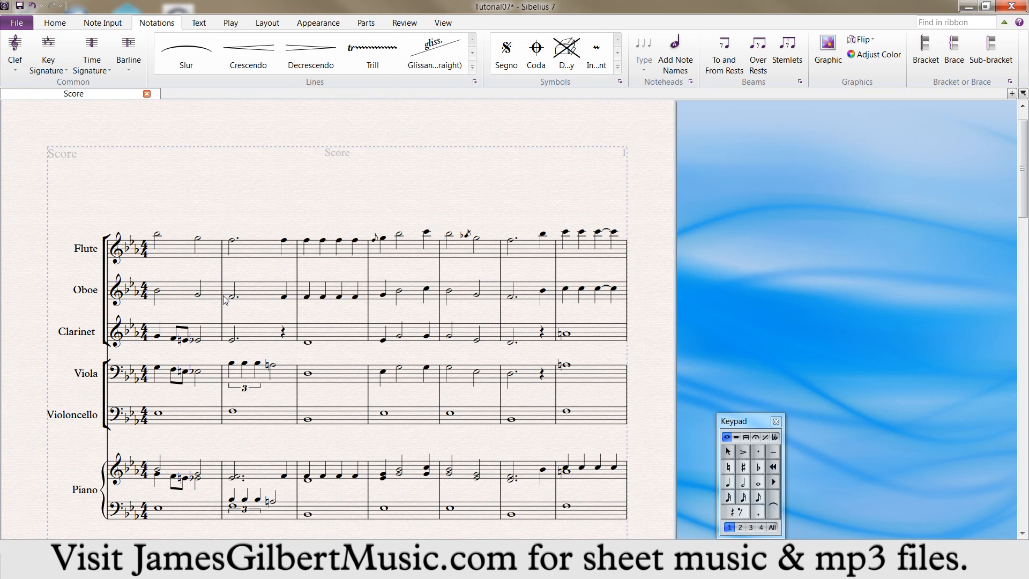
click(185, 250)
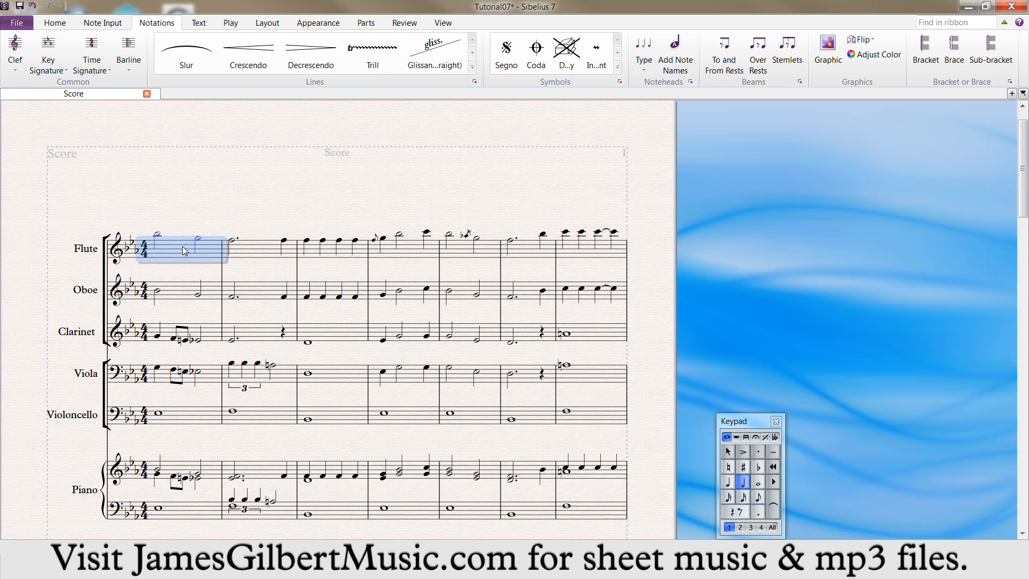
scroll(184, 250, down, 10)
scroll(183, 250, down, 5)
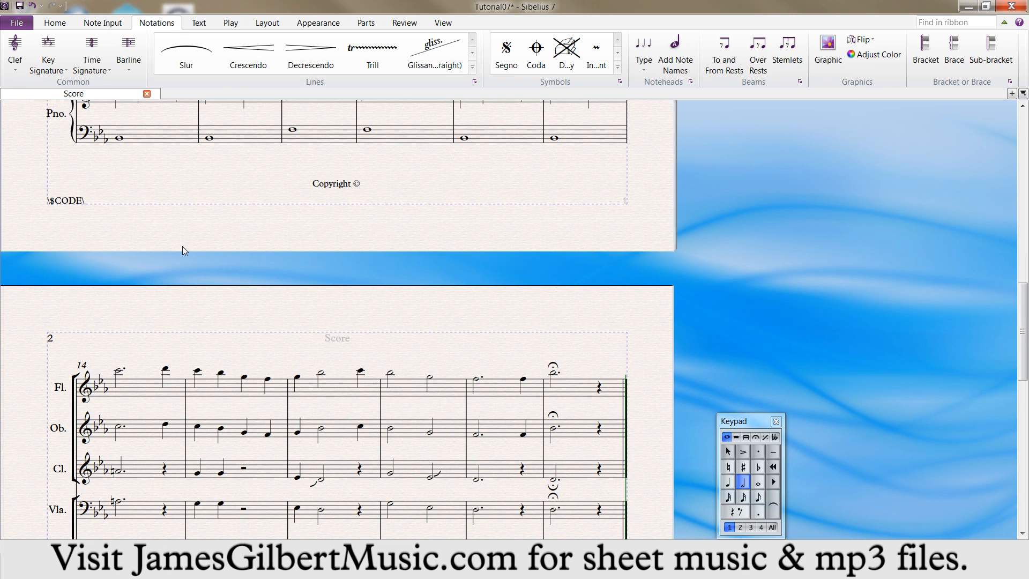
scroll(183, 251, down, 3)
scroll(183, 250, up, 15)
click(186, 246)
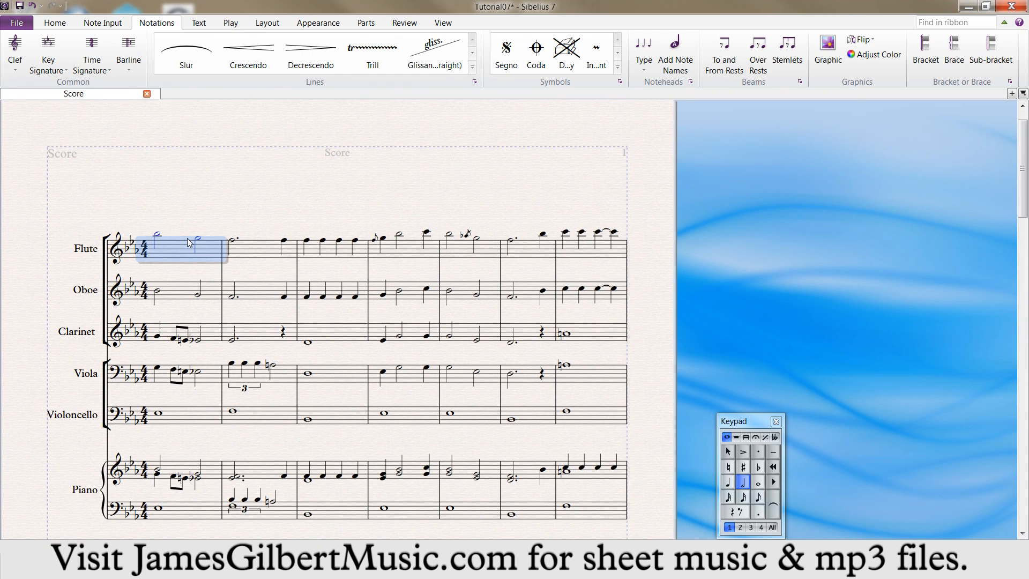
click(190, 215)
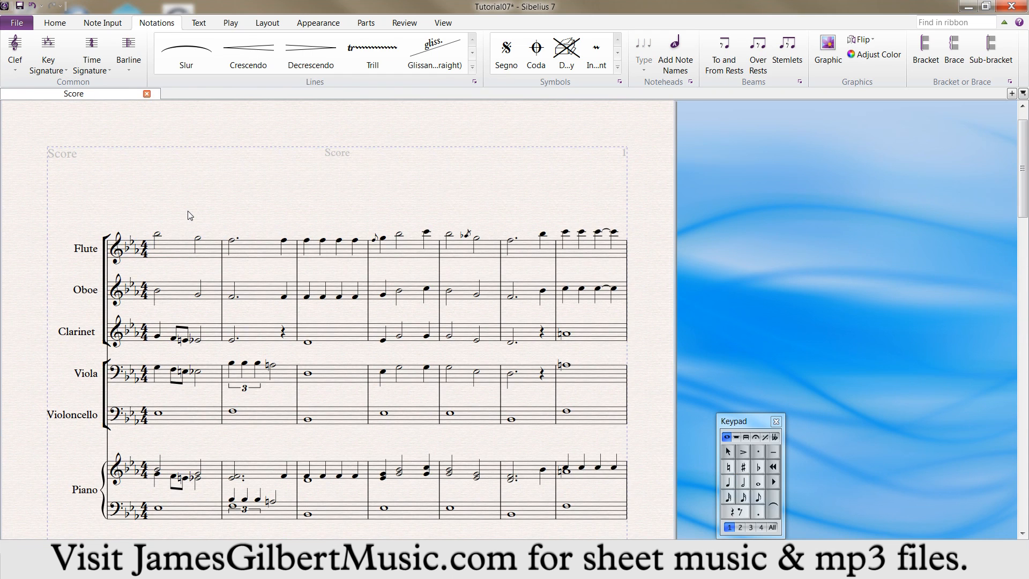
- Select the whole score and change its key signature to Bb major
key(ctrl+a)
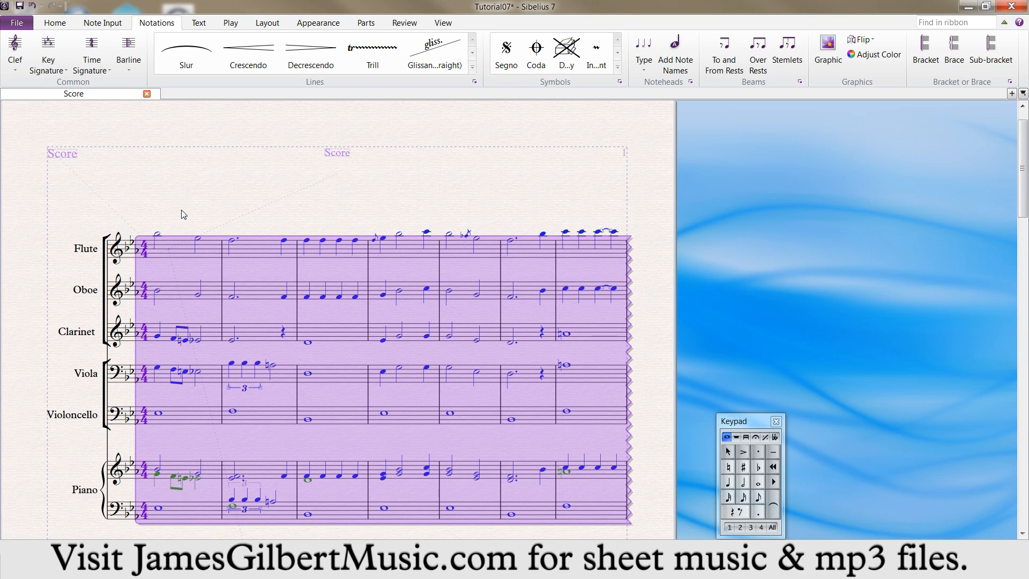
click(65, 74)
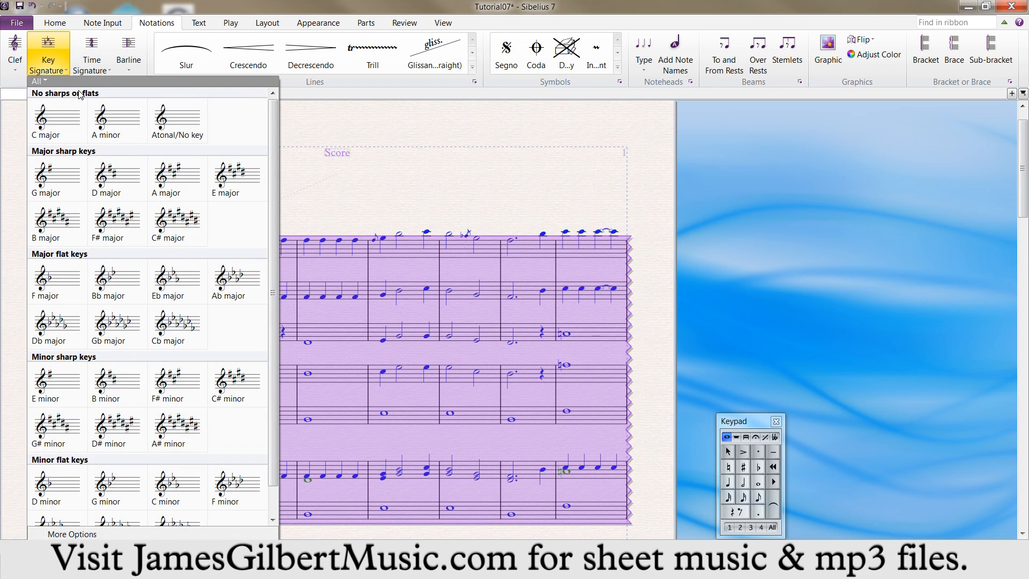
click(119, 284)
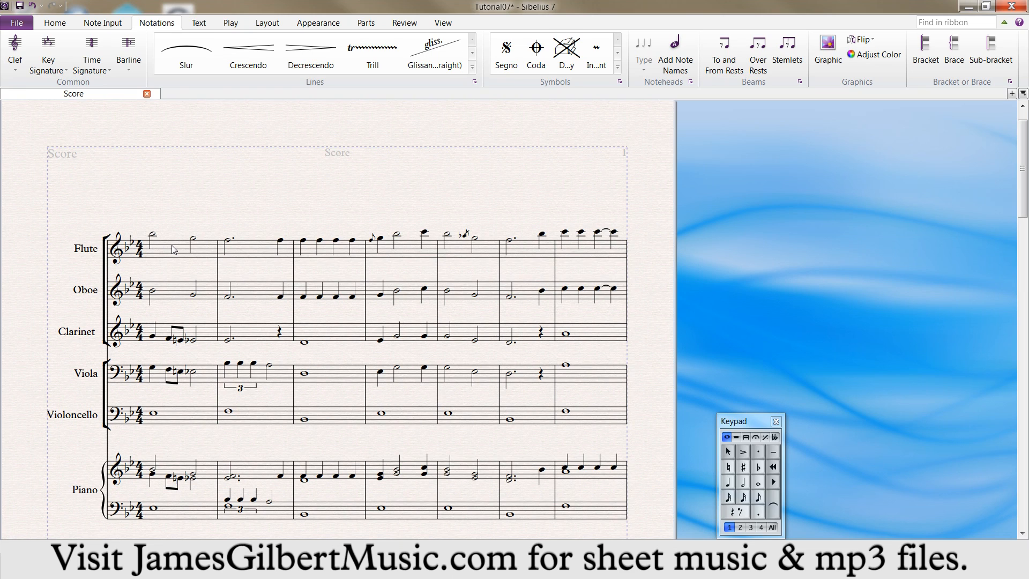
- Select the whole score and change its time signature to 3/4
key(ctrl+a)
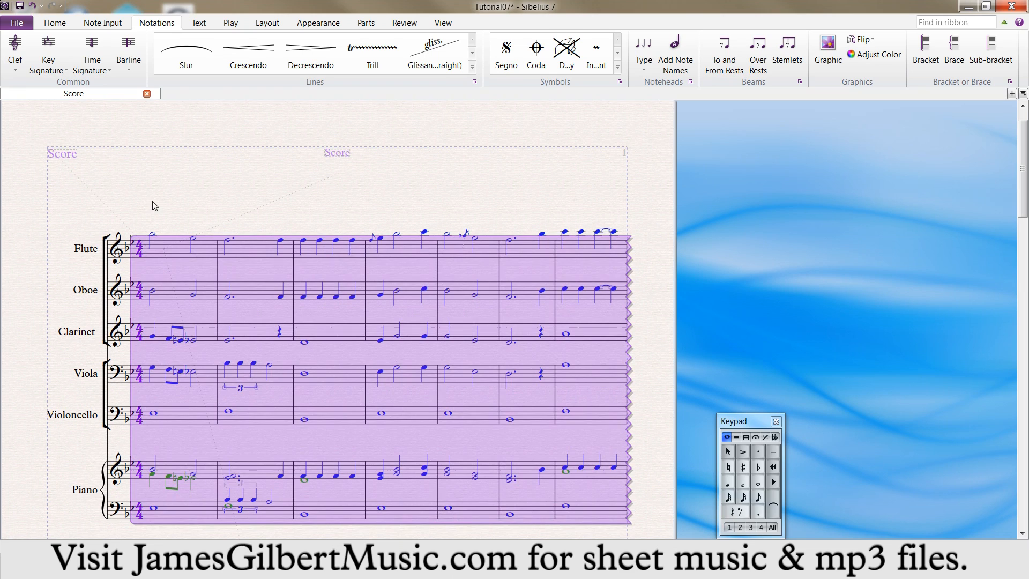
click(112, 70)
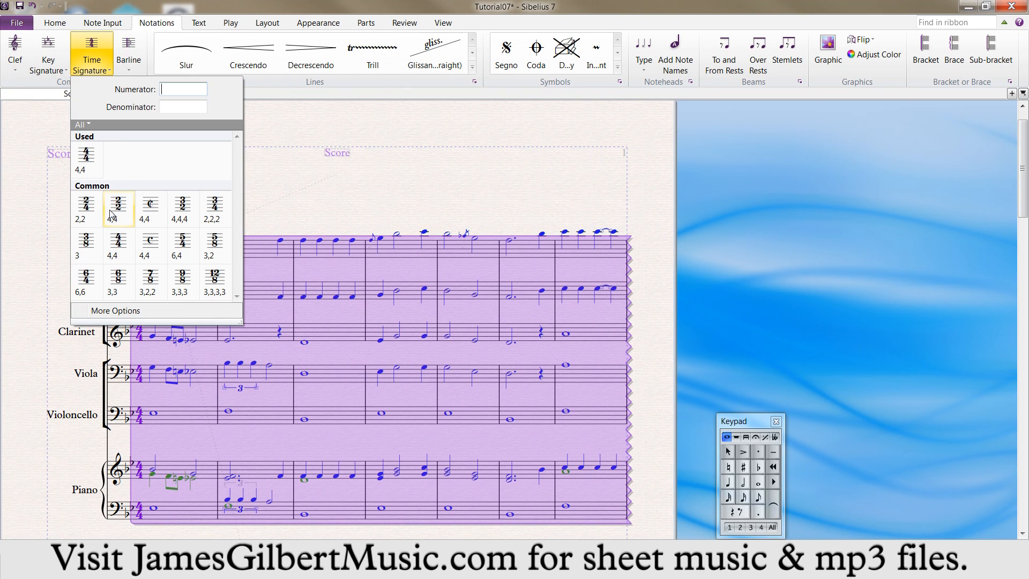
click(215, 207)
key(Escape)
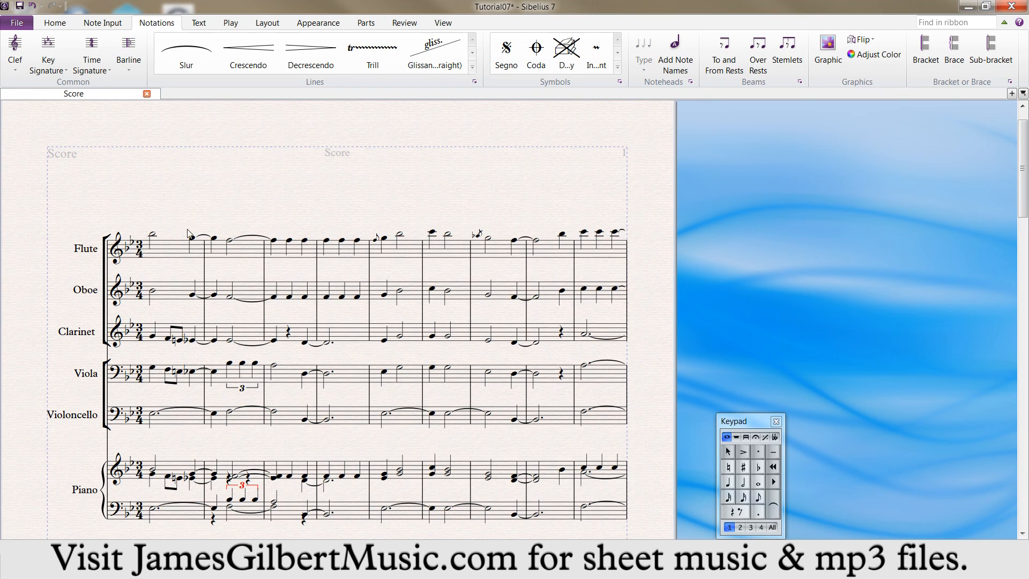
- Check how the 3/4 meter rewrites the bars, and undo the time signature change
scroll(345, 300, down, 5)
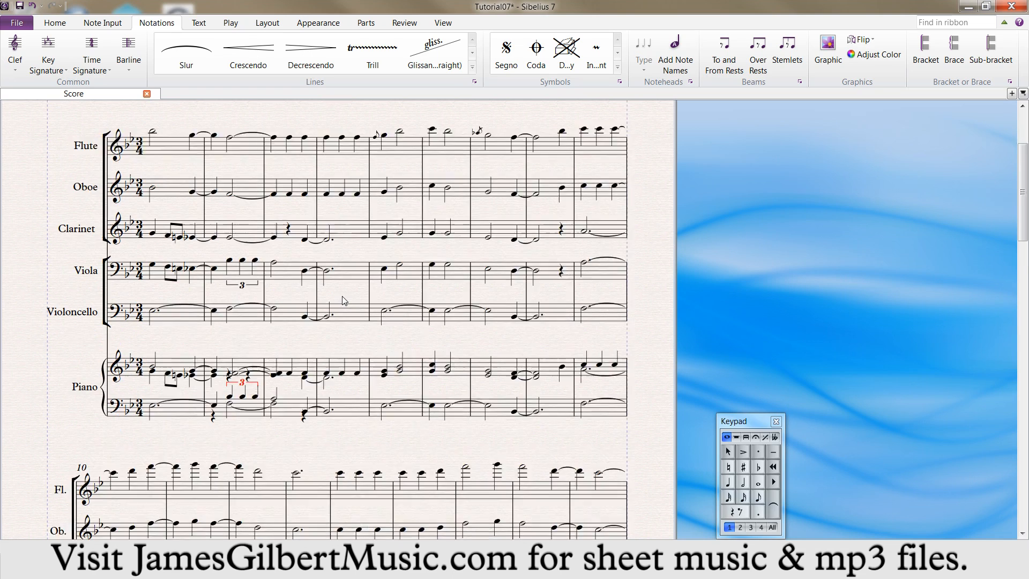
scroll(344, 300, down, 4)
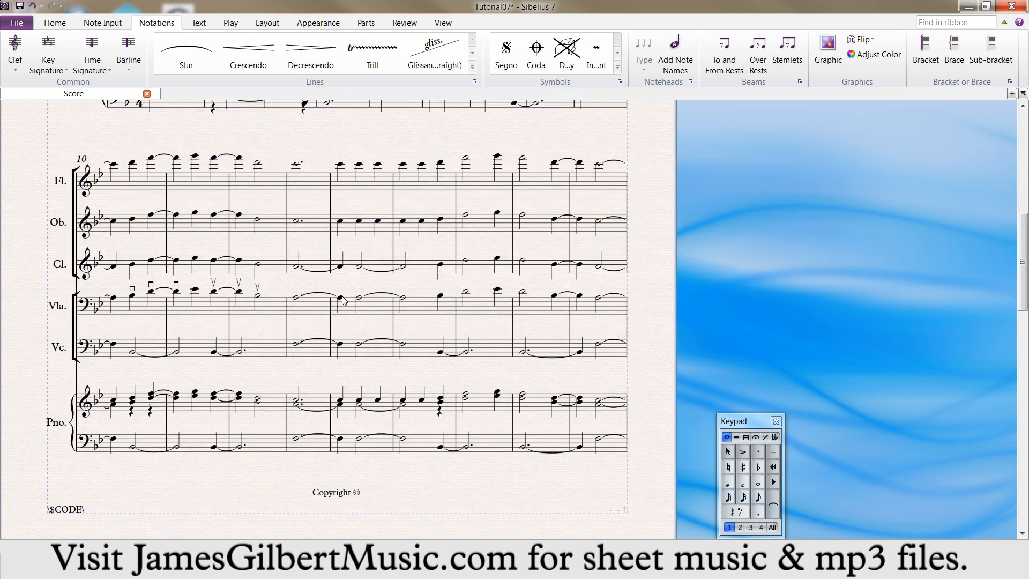
scroll(344, 300, up, 9)
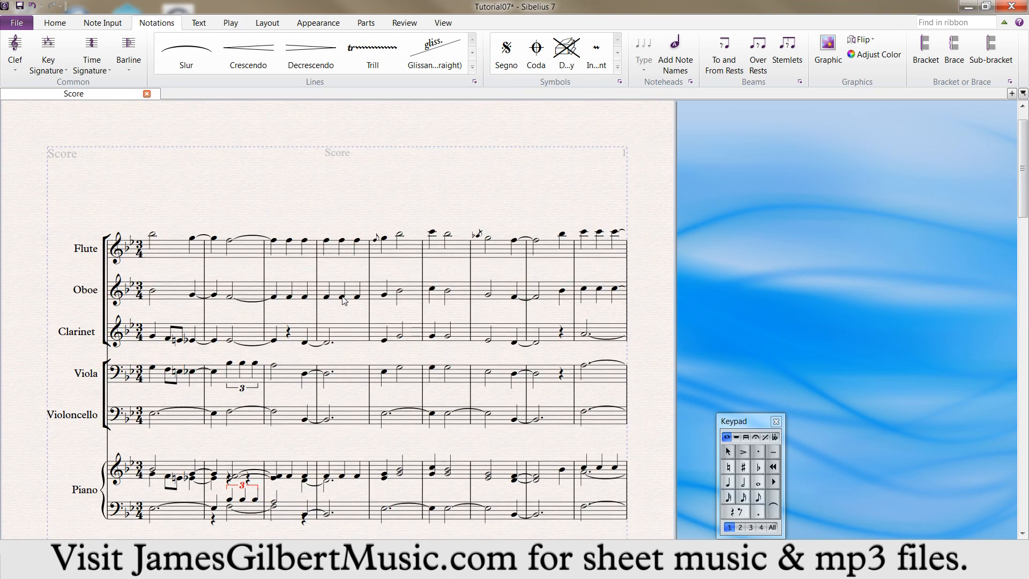
key(ctrl+z)
key(ctrl+z)
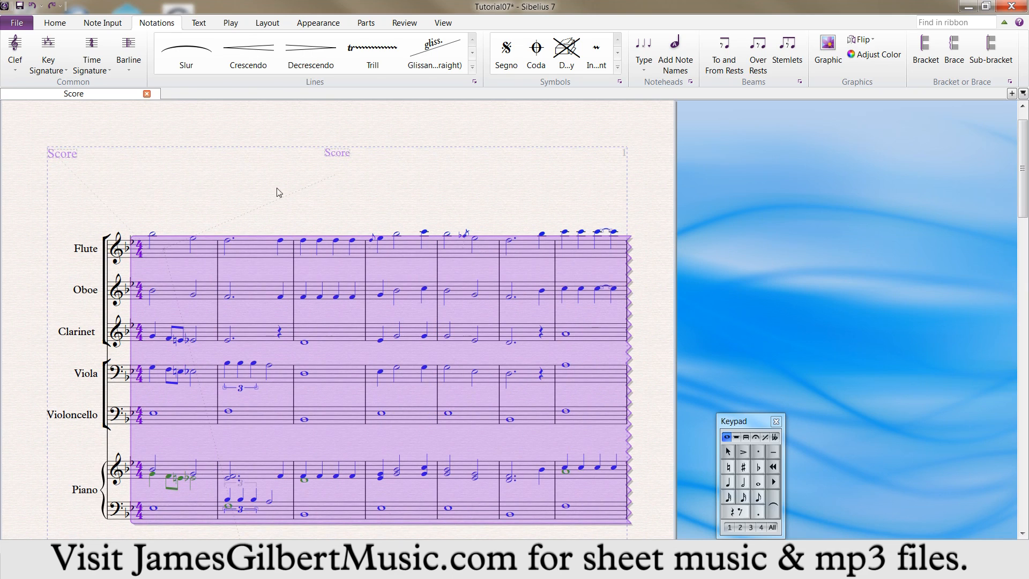
- Try the cut time signature on the whole score, undo it and clear the selection
click(108, 74)
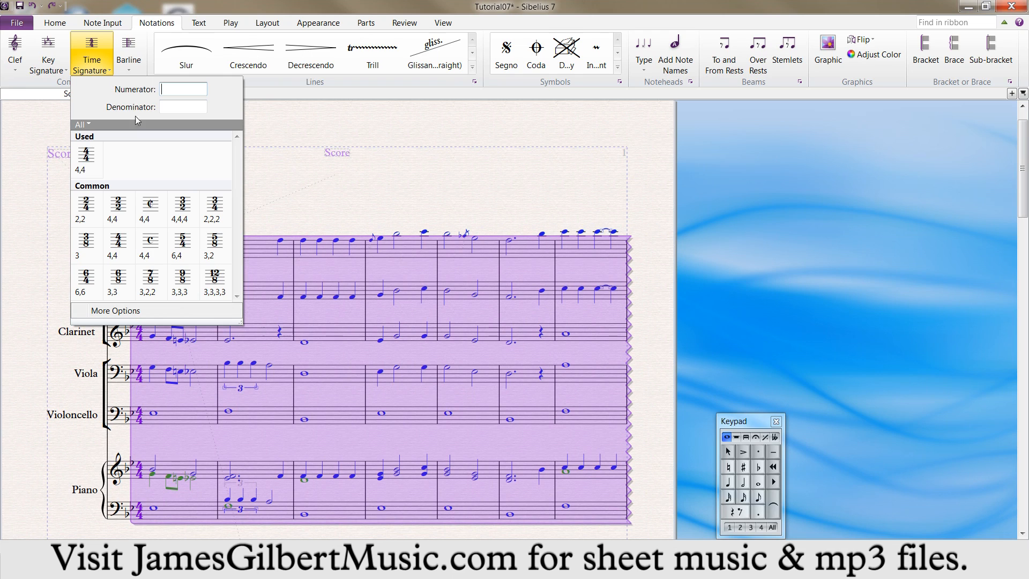
click(155, 211)
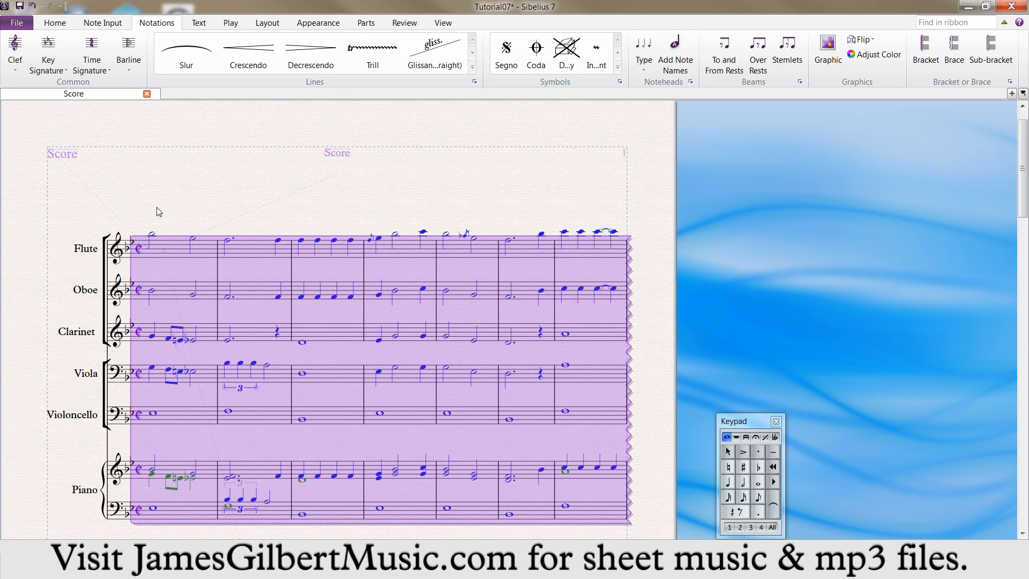
key(ctrl+z)
key(Escape)
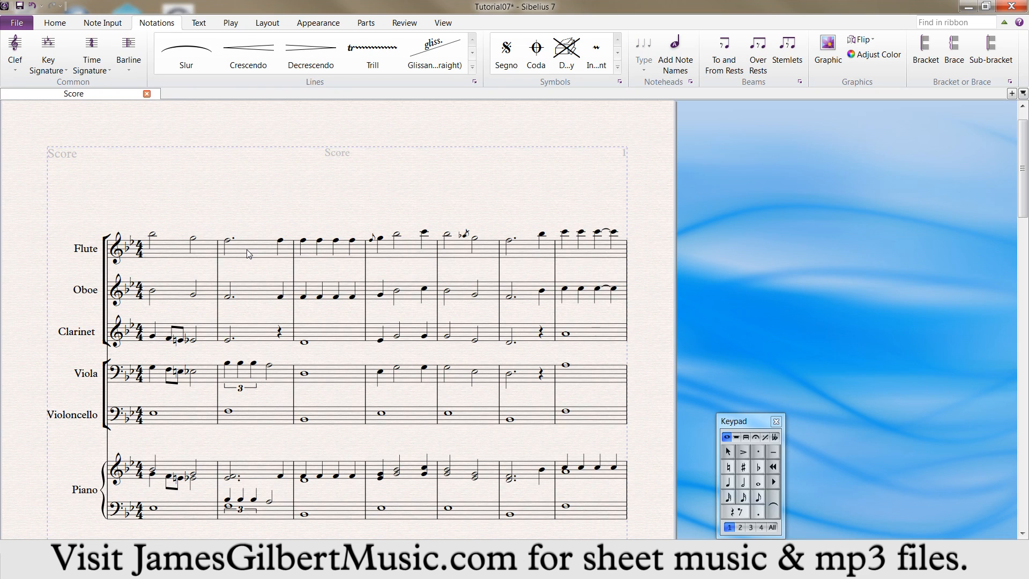
- Change the barline between bars 2 and 3 to a Start Repeat
scroll(247, 253, down, 5)
scroll(248, 253, down, 5)
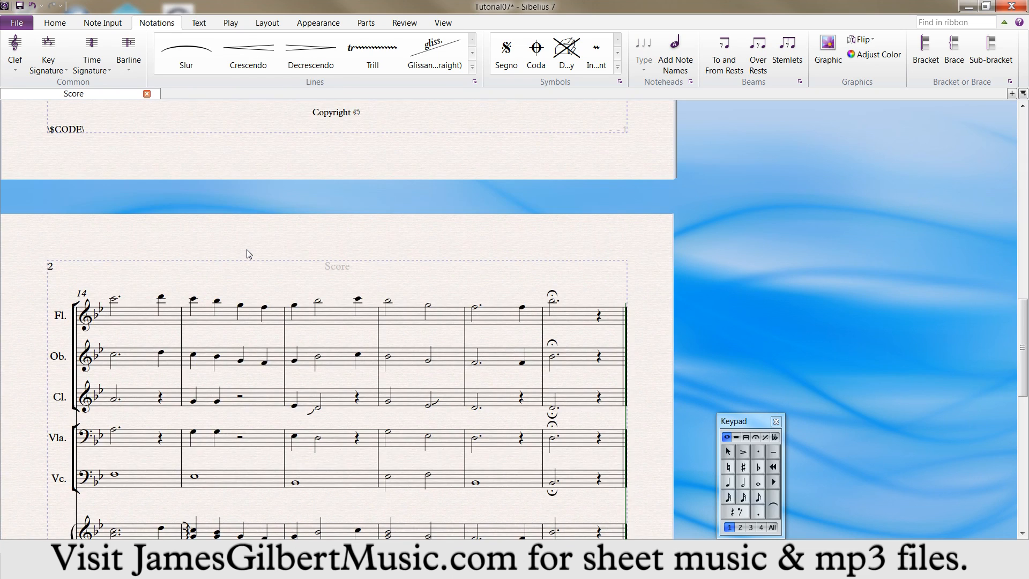
scroll(248, 254, up, 10)
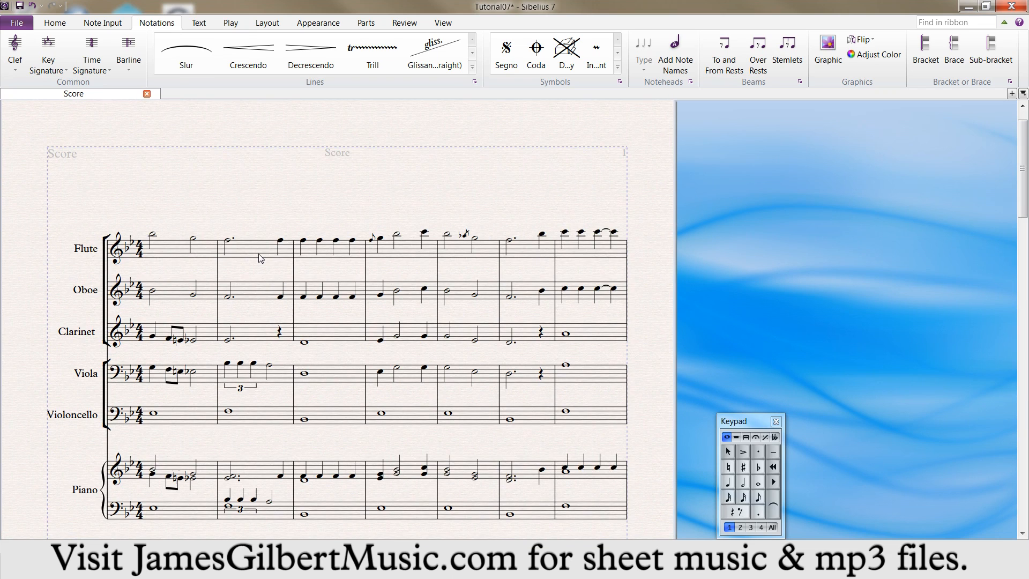
click(294, 268)
click(137, 68)
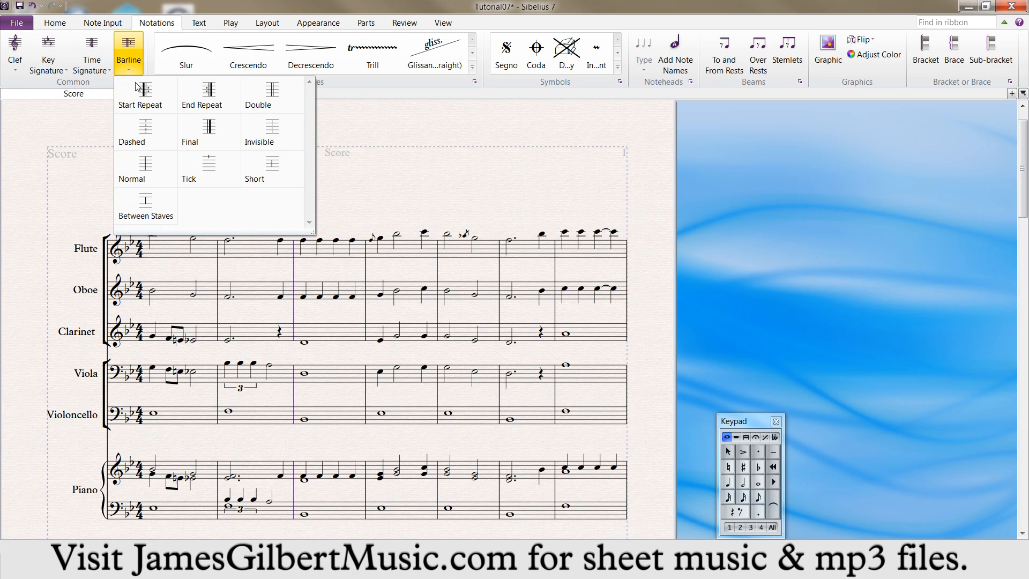
click(143, 94)
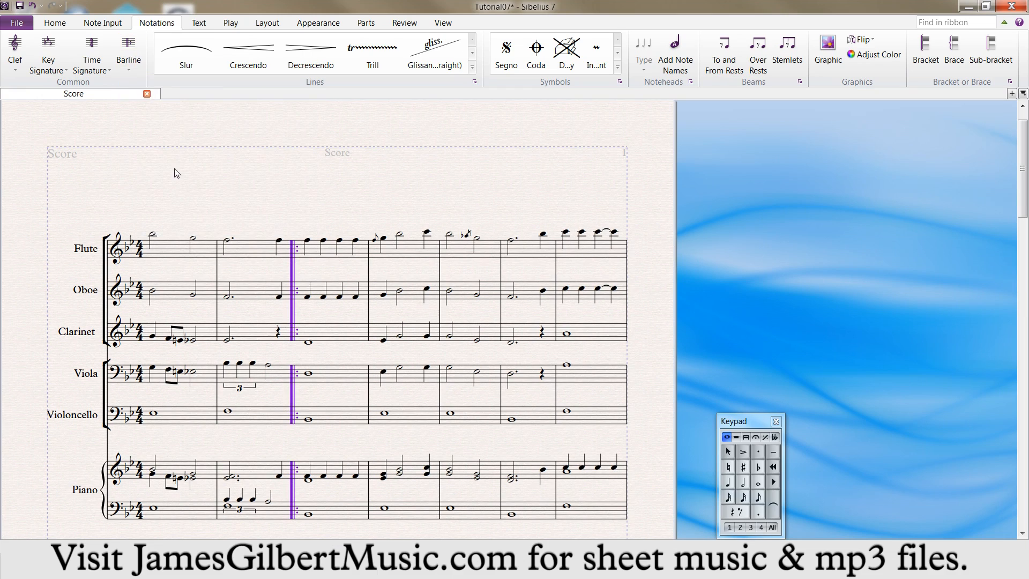
- Change the barline before the final bar, at the end of bar 18, to an End Repeat
scroll(288, 238, down, 5)
scroll(288, 238, down, 10)
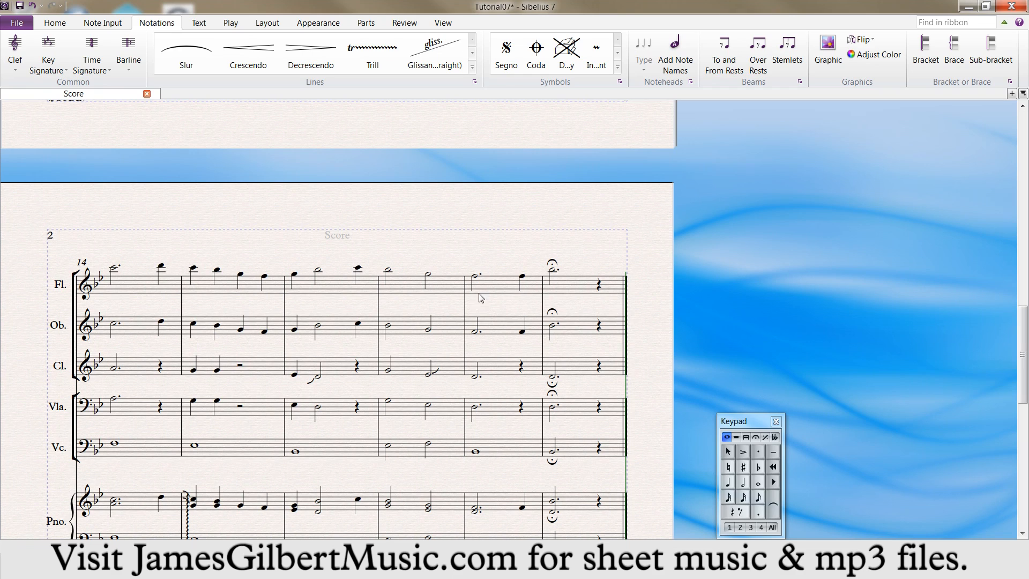
click(543, 285)
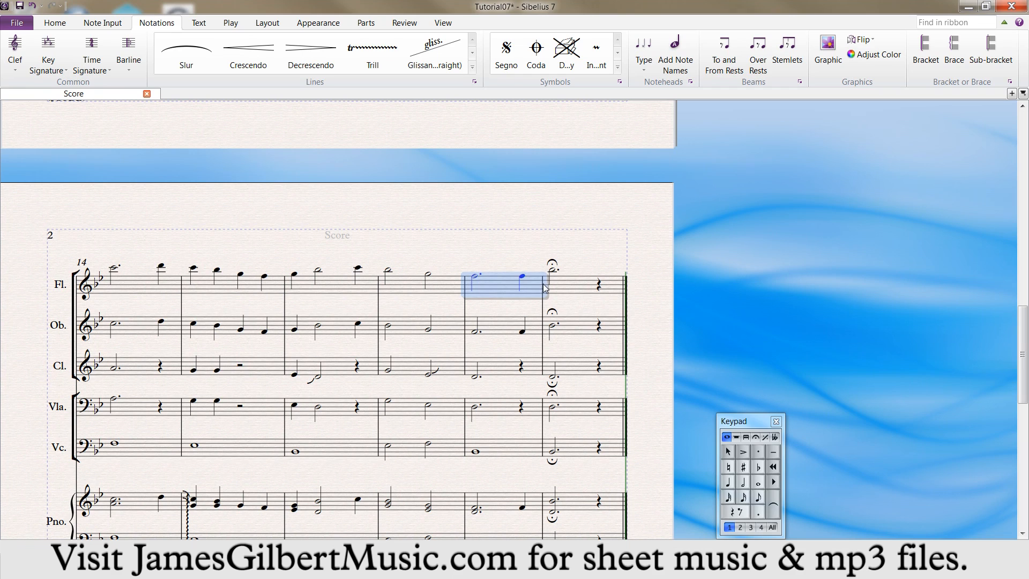
click(543, 294)
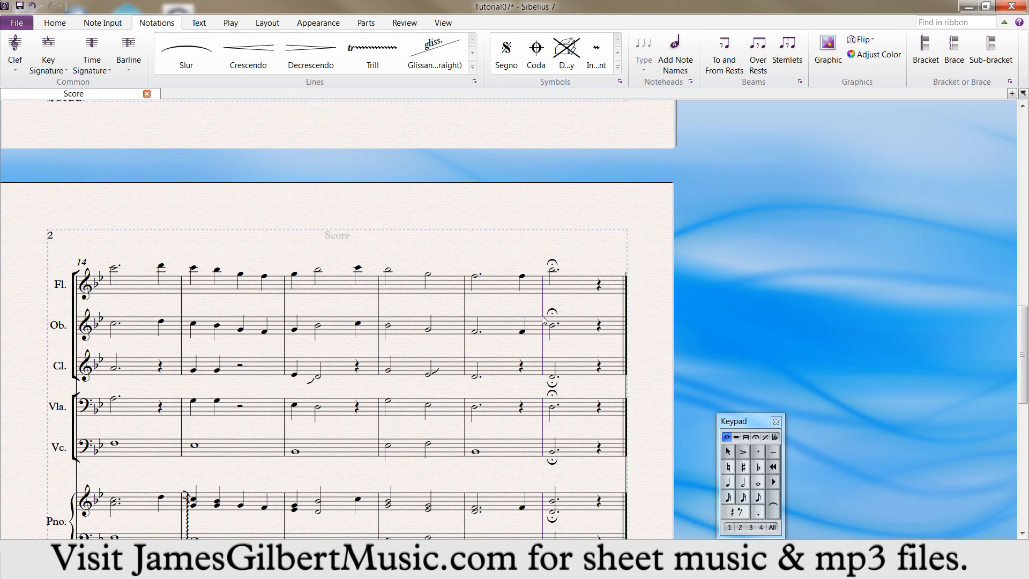
click(129, 59)
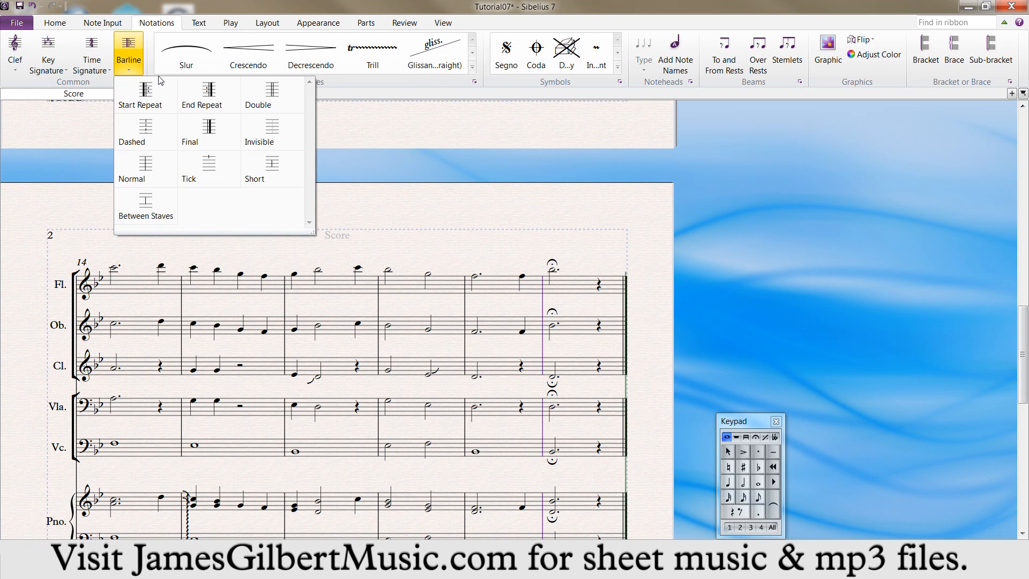
click(199, 91)
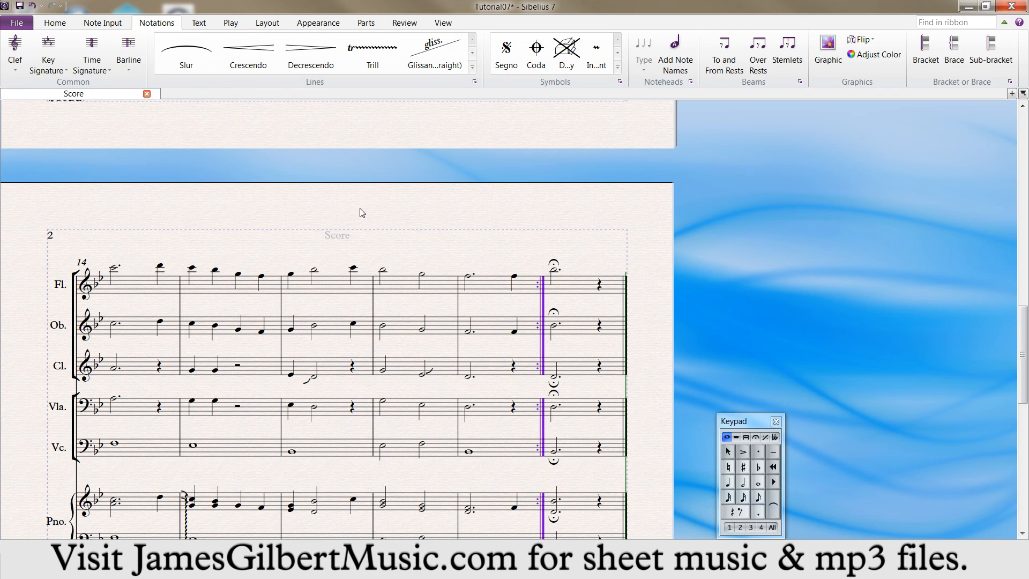
- Review the barline types offered in the context menu for the barline between bars 16 and 17
click(373, 303)
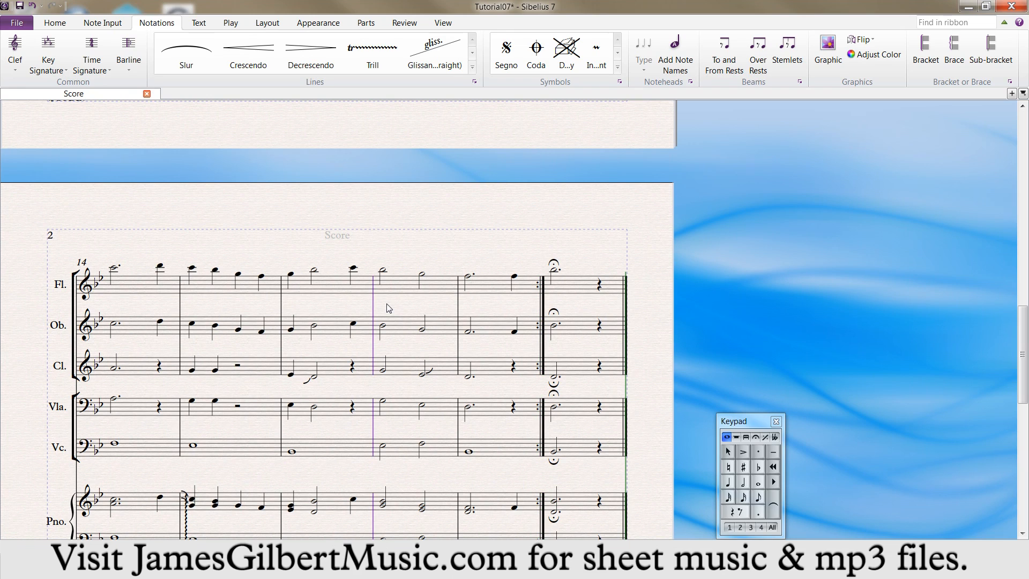
right_click(389, 308)
mouse_move(416, 324)
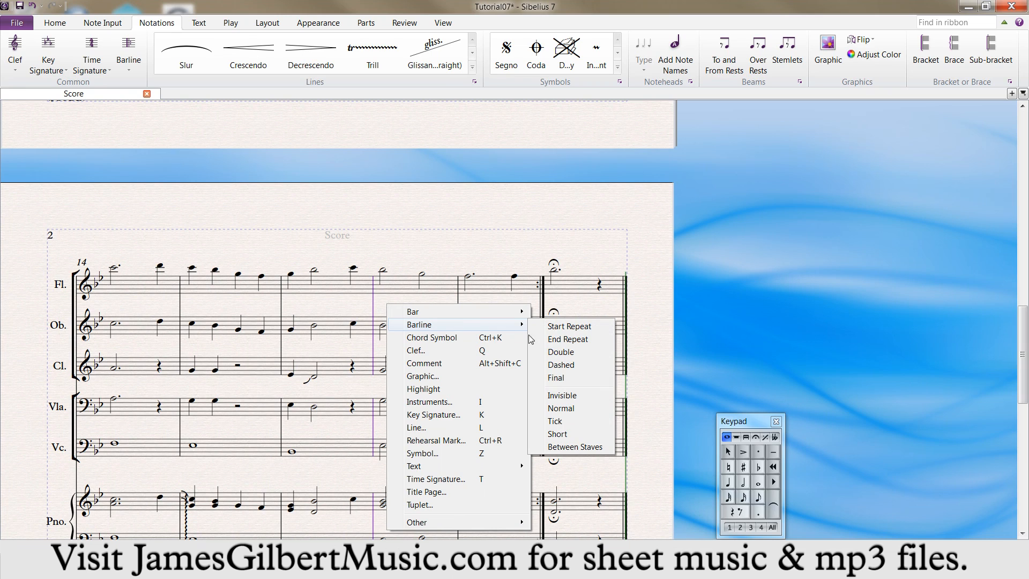
click(560, 423)
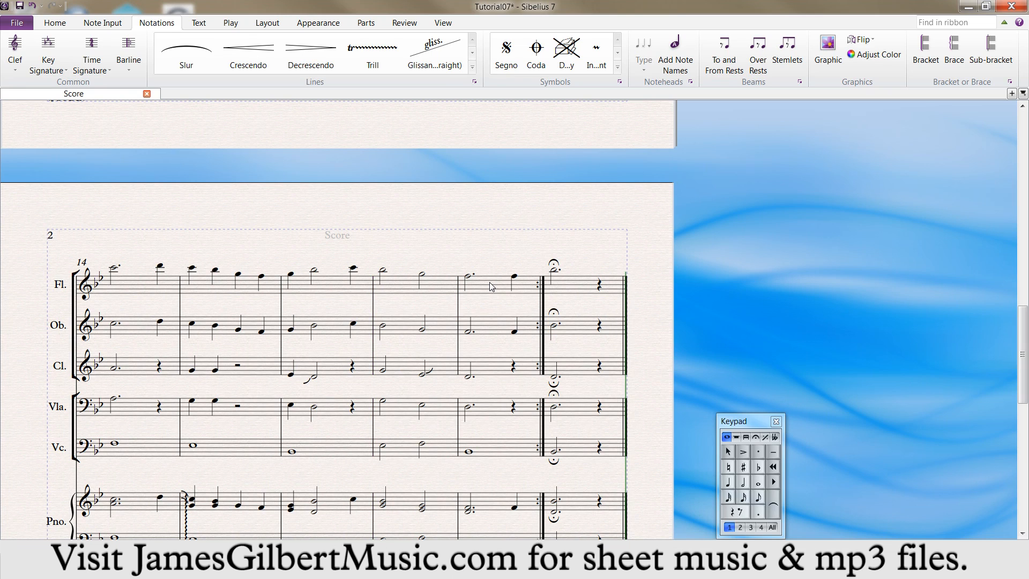
- Add a 1st ending line over bar 18 and shorten its end to line up with the End Repeat barline
click(490, 282)
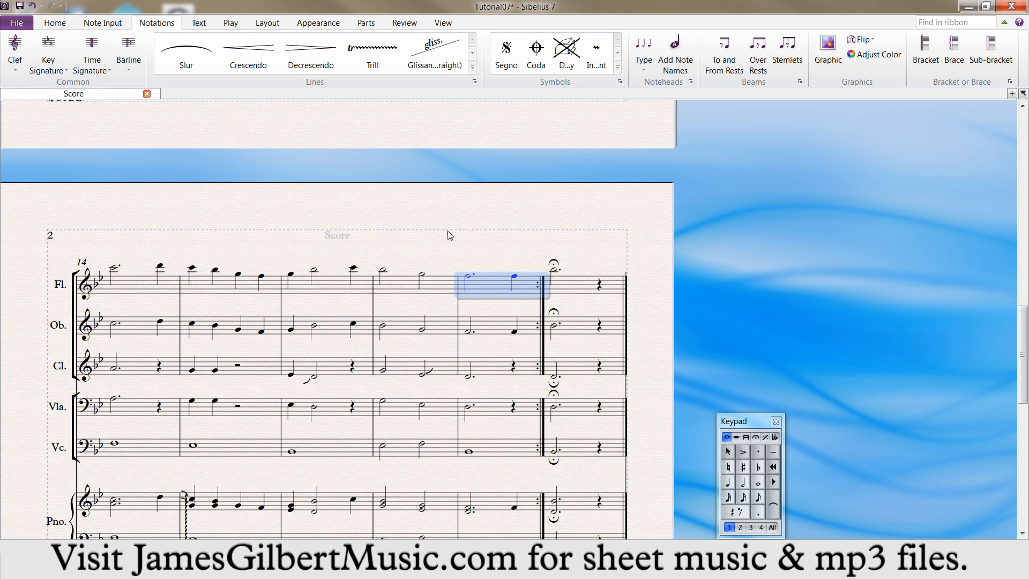
click(472, 69)
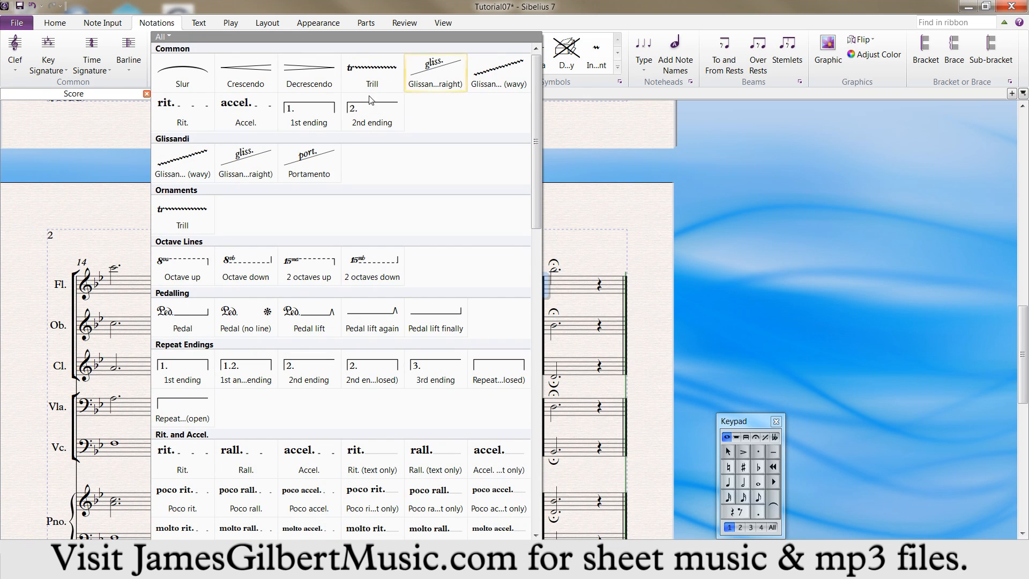
click(299, 116)
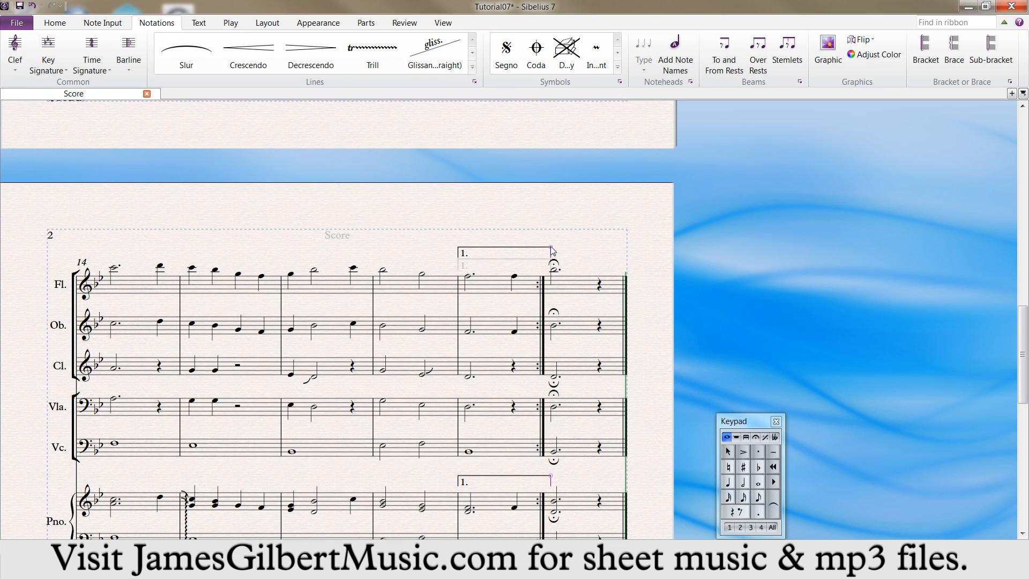
drag(552, 250, 542, 250)
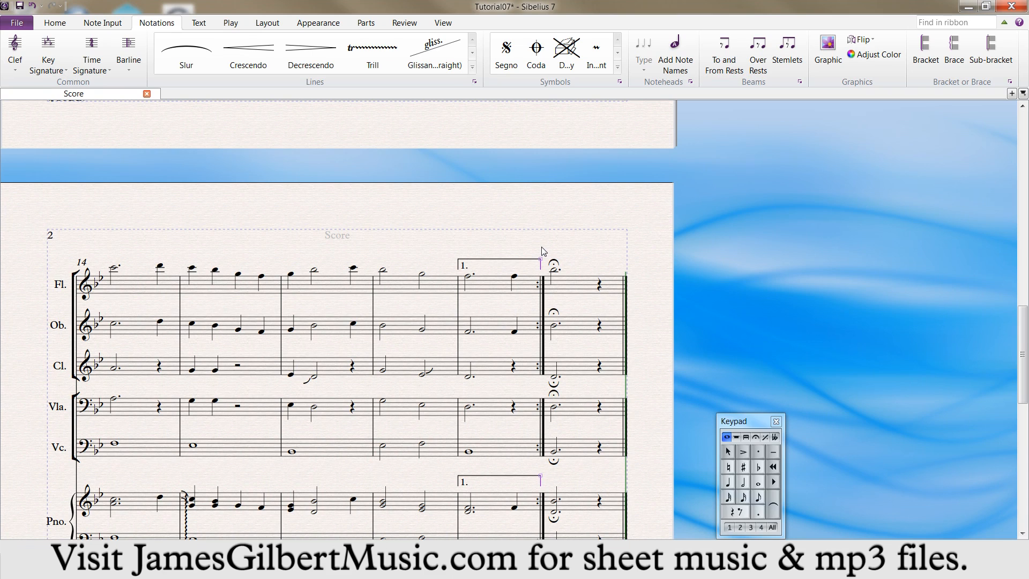
- Add an open 2nd ending line over bar 19, the final bar of the score
click(567, 283)
click(472, 67)
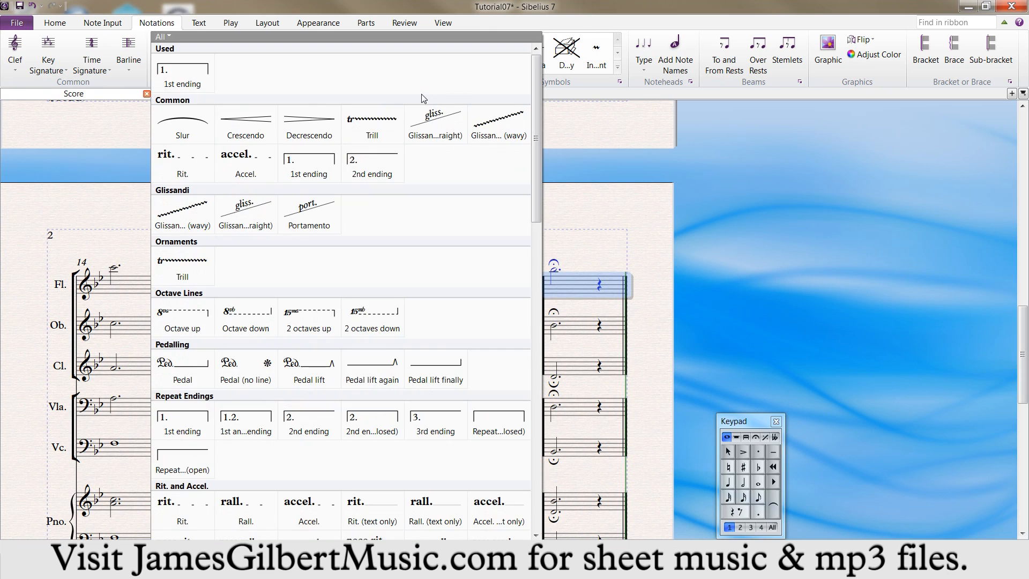
click(368, 170)
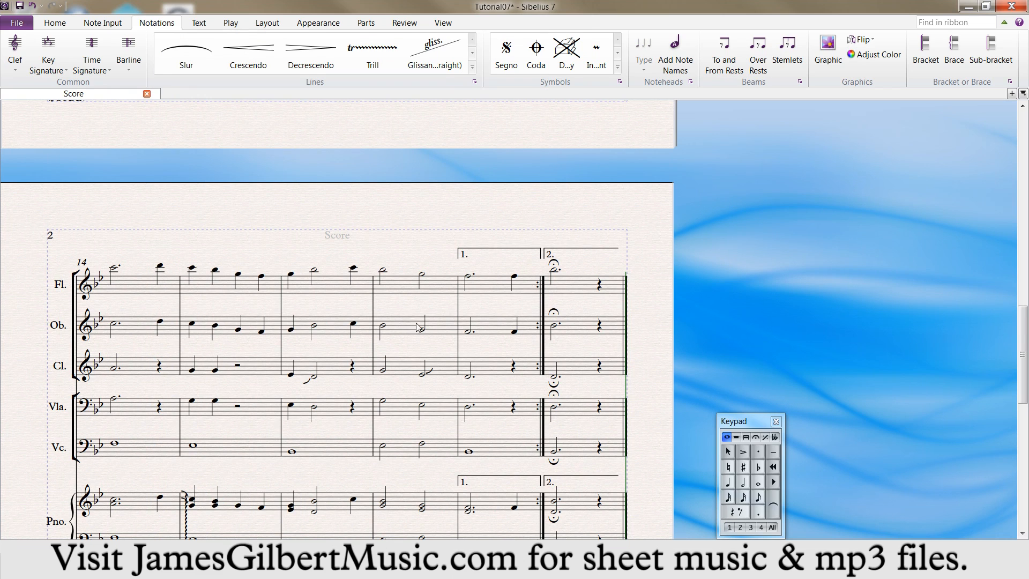
- Set the system object positions to also include the Clarinet and Viola staves
scroll(407, 343, down, 2)
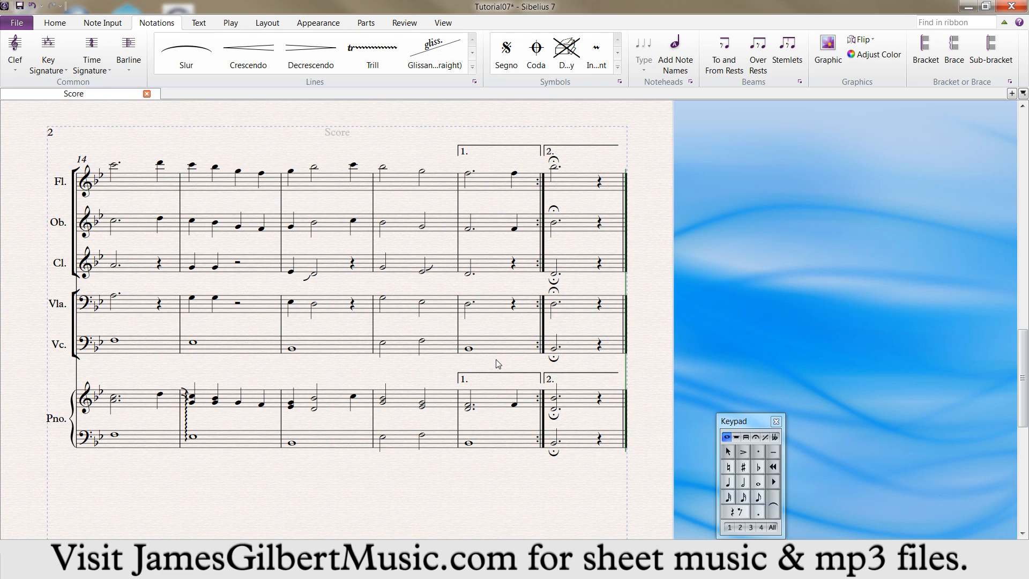
click(316, 24)
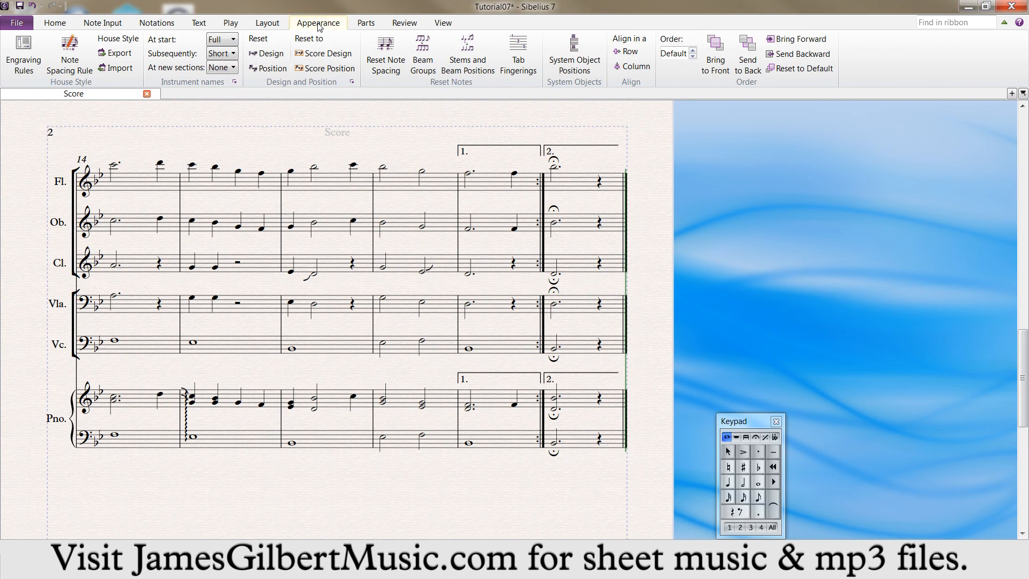
click(564, 60)
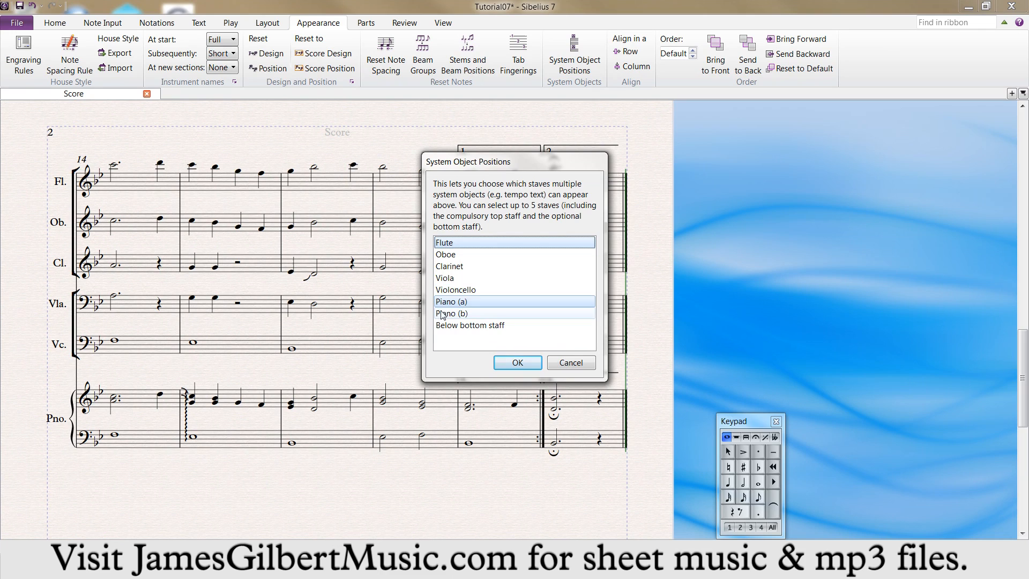
click(465, 301)
click(450, 265)
click(450, 278)
click(452, 289)
click(453, 302)
key(Return)
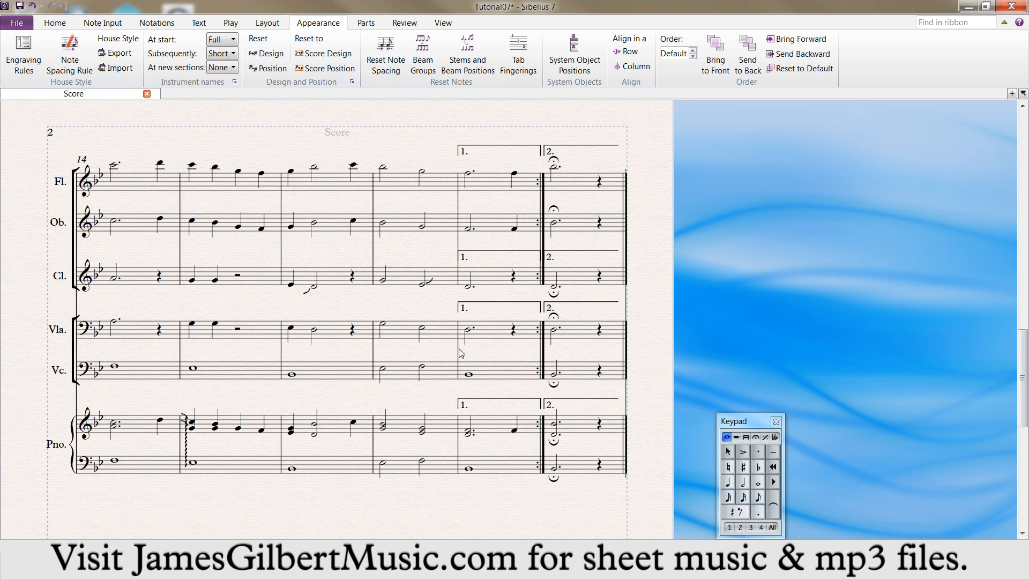
- Restrict the system object positions to the Flute staff by removing Clarinet, Viola, Piano (a) and Below bottom staff
click(574, 53)
click(471, 268)
click(473, 281)
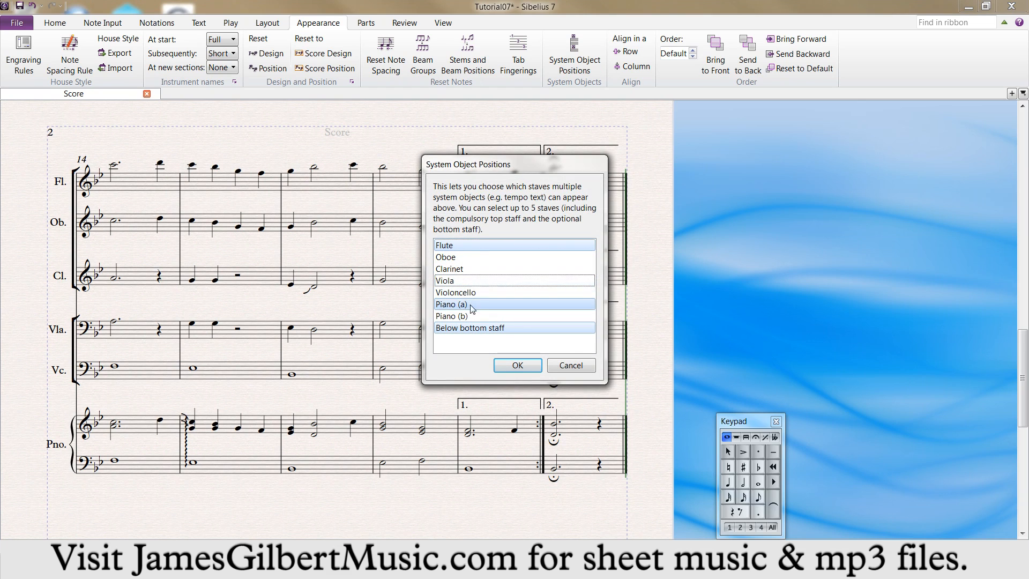
click(472, 303)
click(472, 328)
click(522, 365)
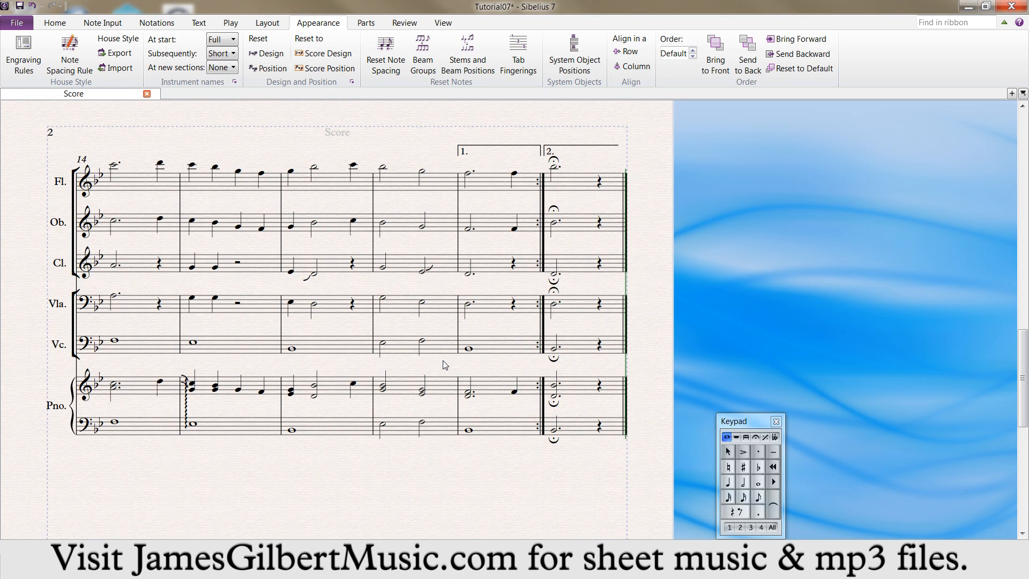
- Add a crescendo hairpin under flute bar 15 and a decrescendo hairpin under flute bar 16
click(171, 25)
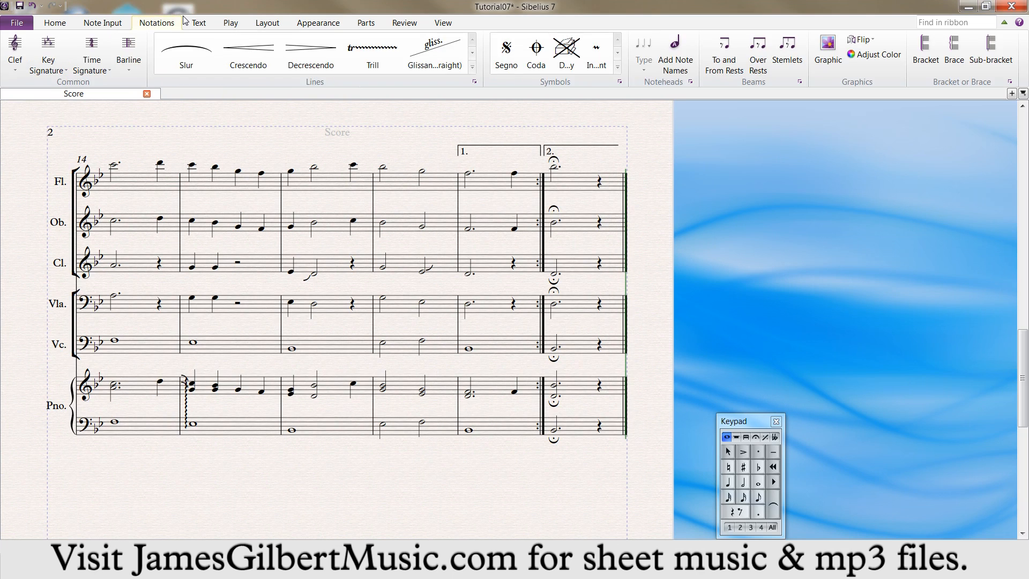
click(224, 186)
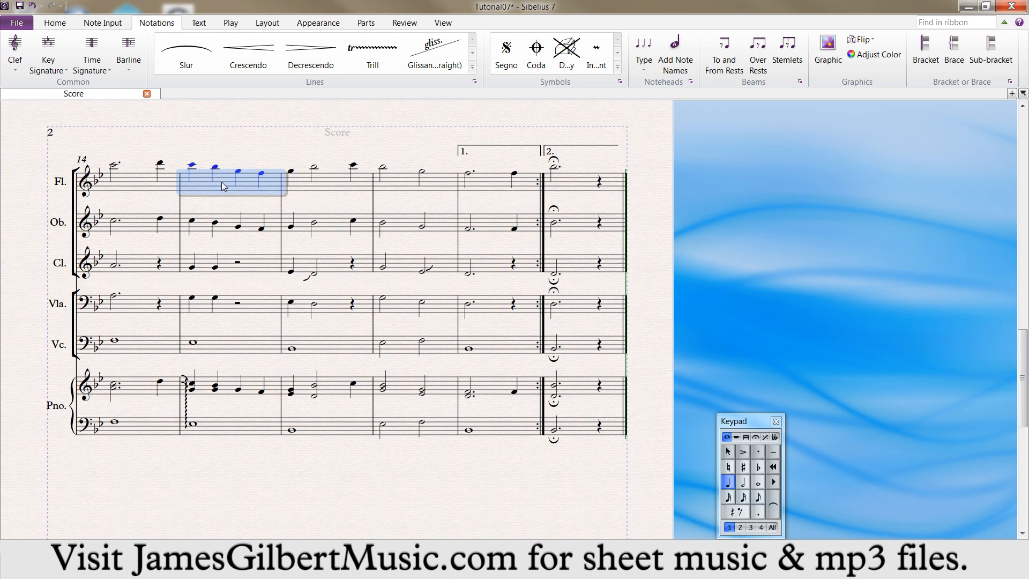
key(h)
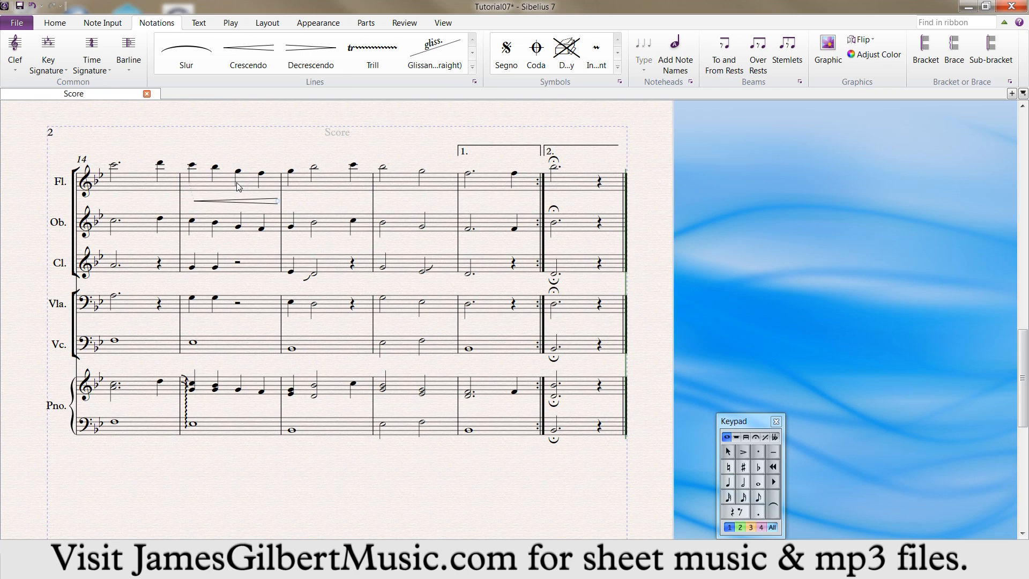
click(319, 189)
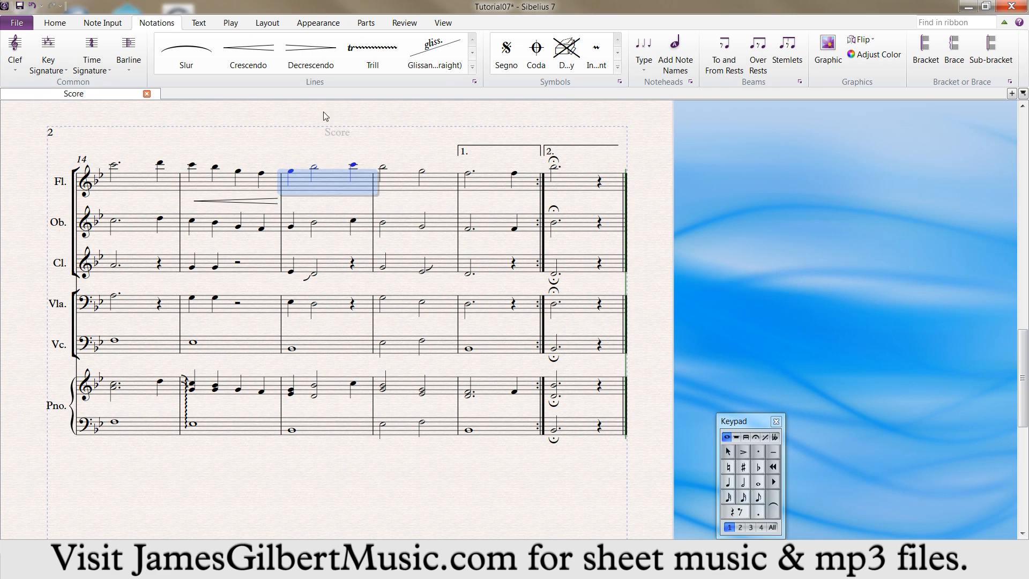
click(307, 52)
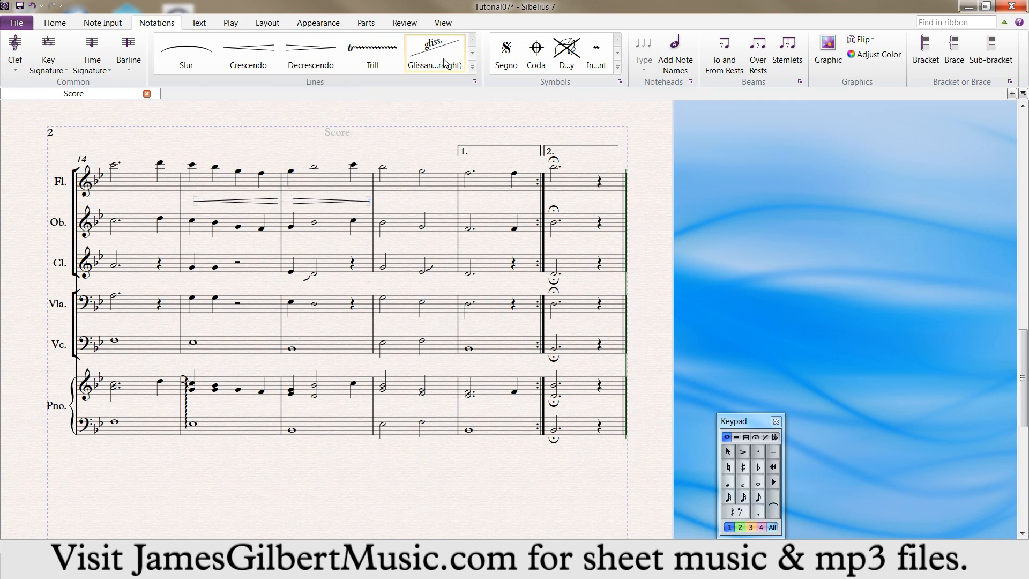
- Review the full range of line types on offer, down to the arrows, arpeggios and Viennese lines
click(472, 66)
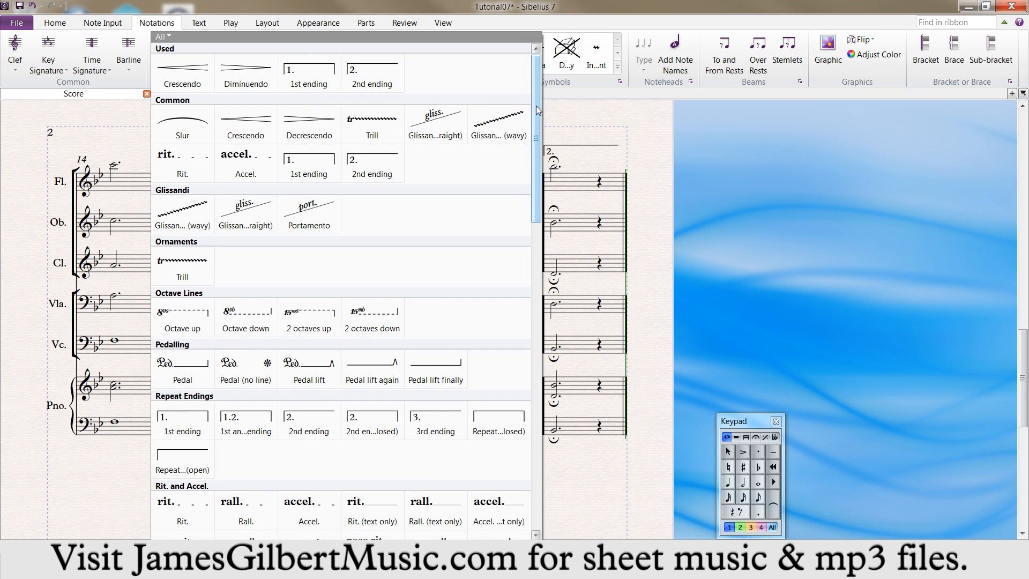
drag(536, 110, 525, 369)
scroll(522, 378, down, 1)
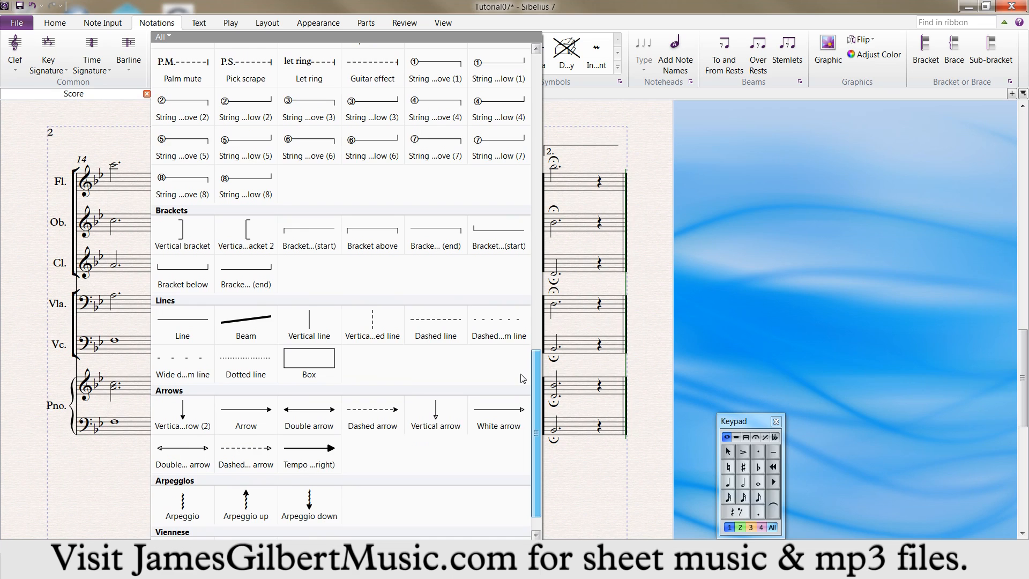
scroll(522, 381, down, 3)
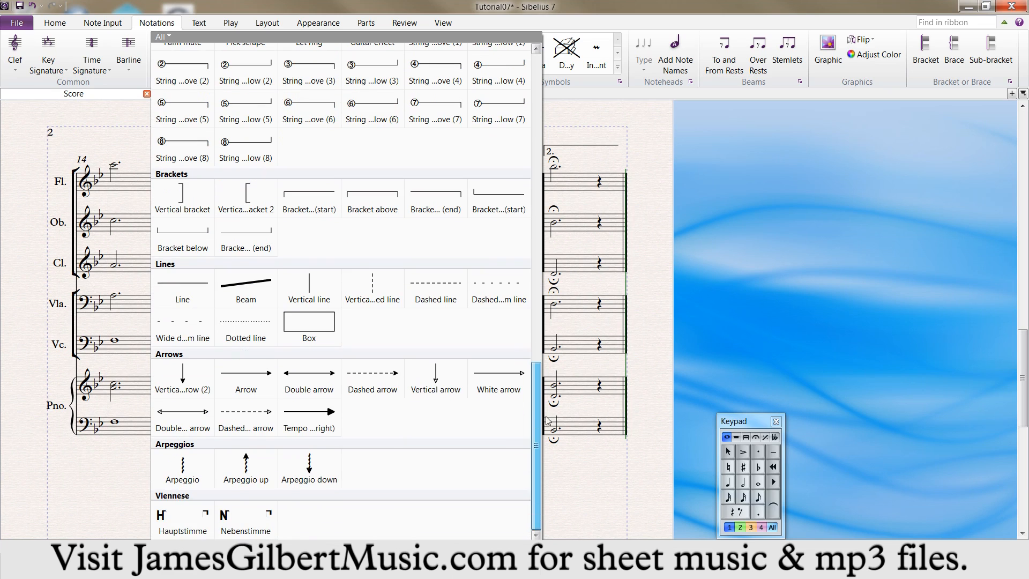
drag(535, 434, 535, 138)
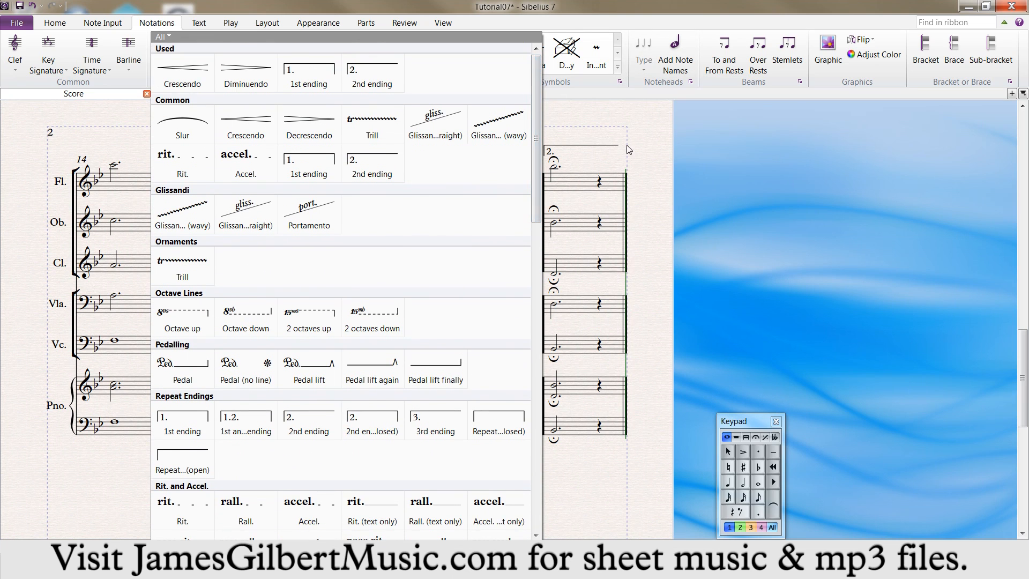
click(649, 129)
- Add a Segno symbol at the start of flute bar 10 and move it above the staff
scroll(232, 202, left, 3)
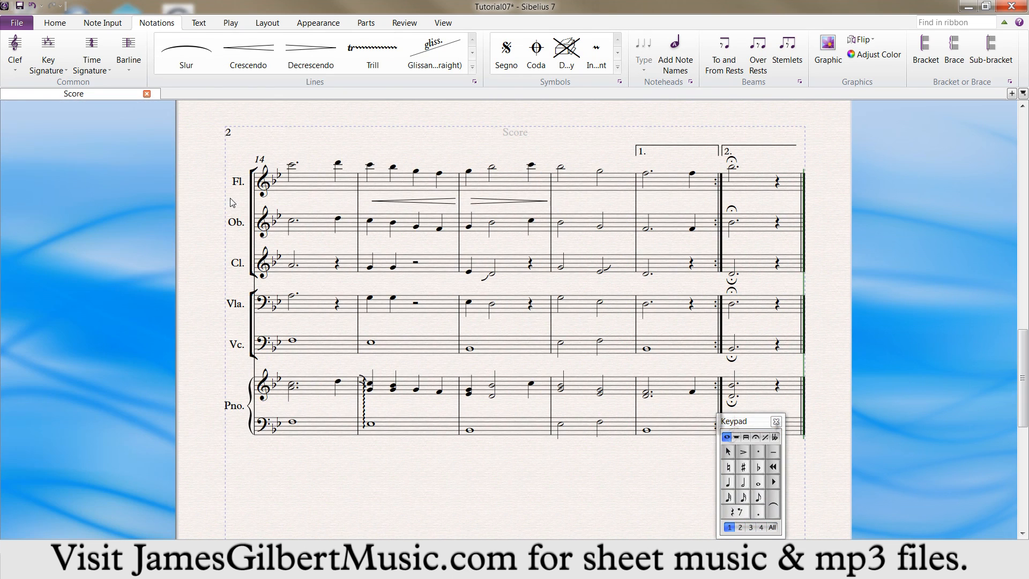
scroll(231, 201, right, 3)
scroll(230, 202, up, 10)
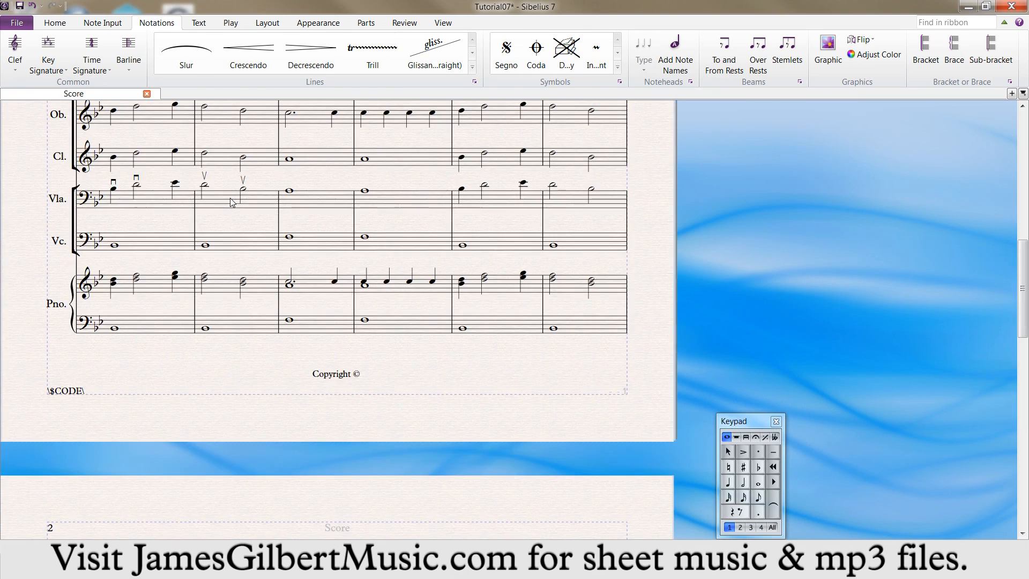
scroll(232, 202, down, 3)
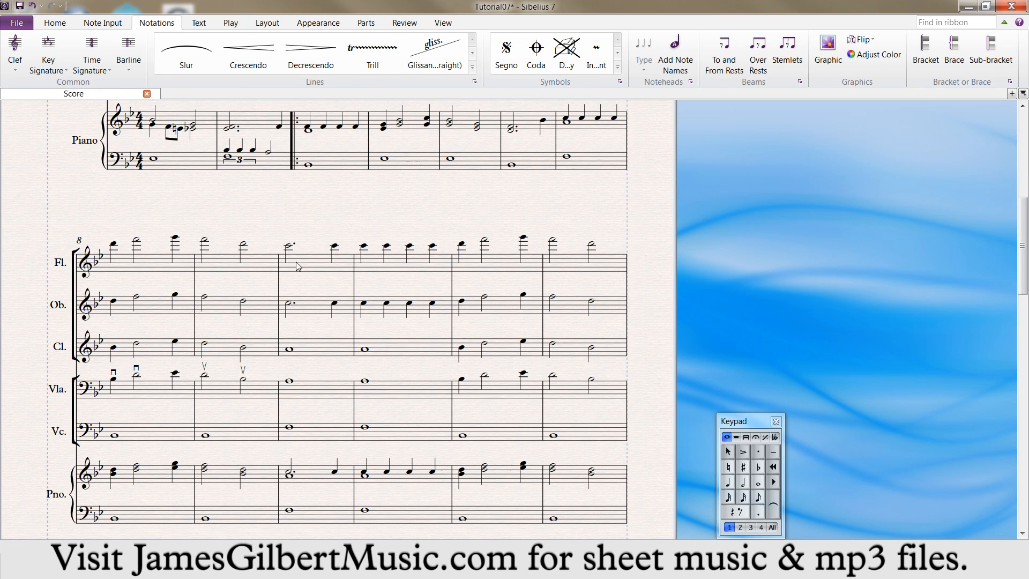
click(315, 263)
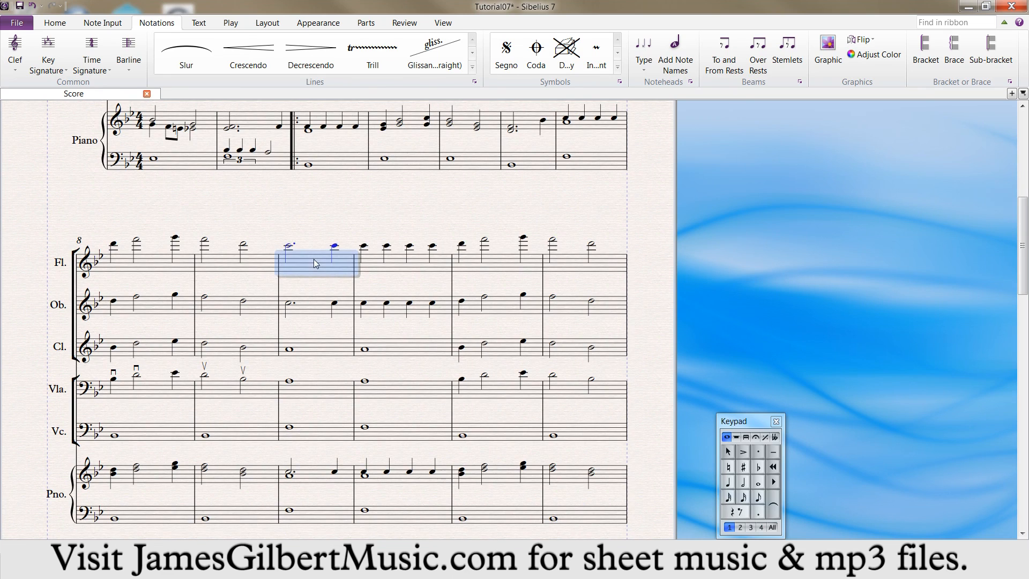
click(506, 53)
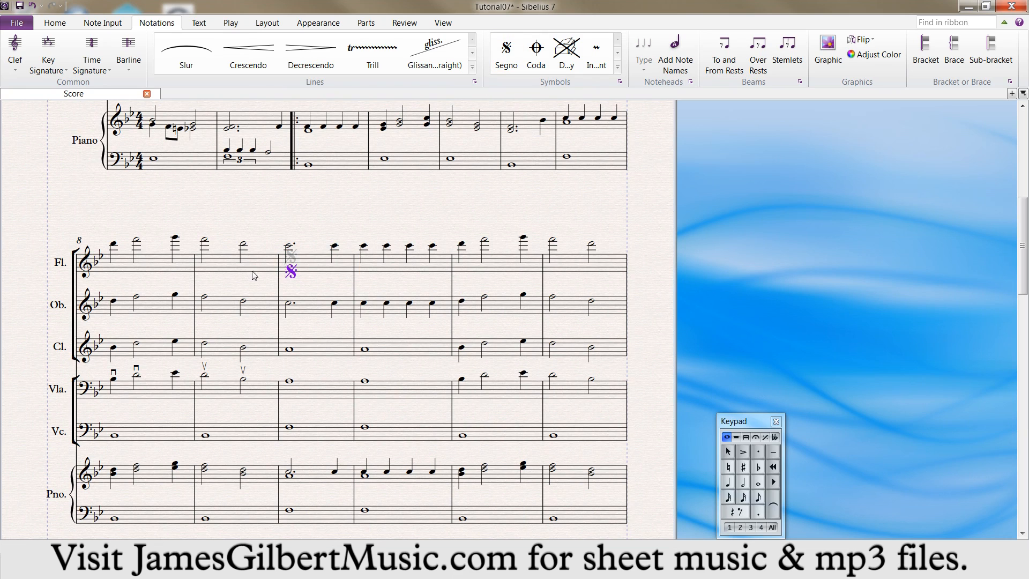
drag(292, 276, 286, 225)
- Add a Coda symbol to flute bar 11 and move it above the end of the bar
click(428, 266)
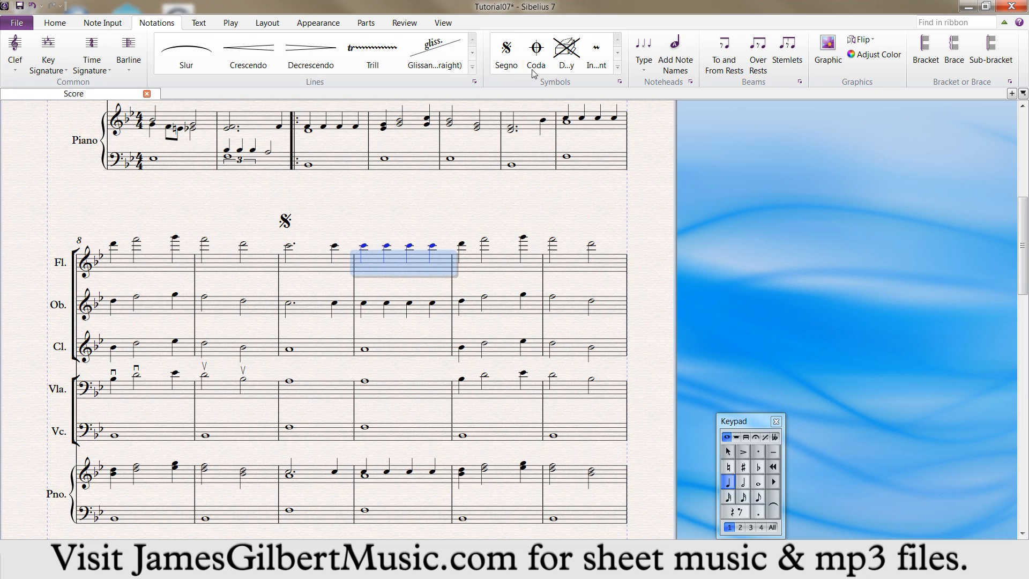
click(536, 51)
drag(370, 273, 445, 242)
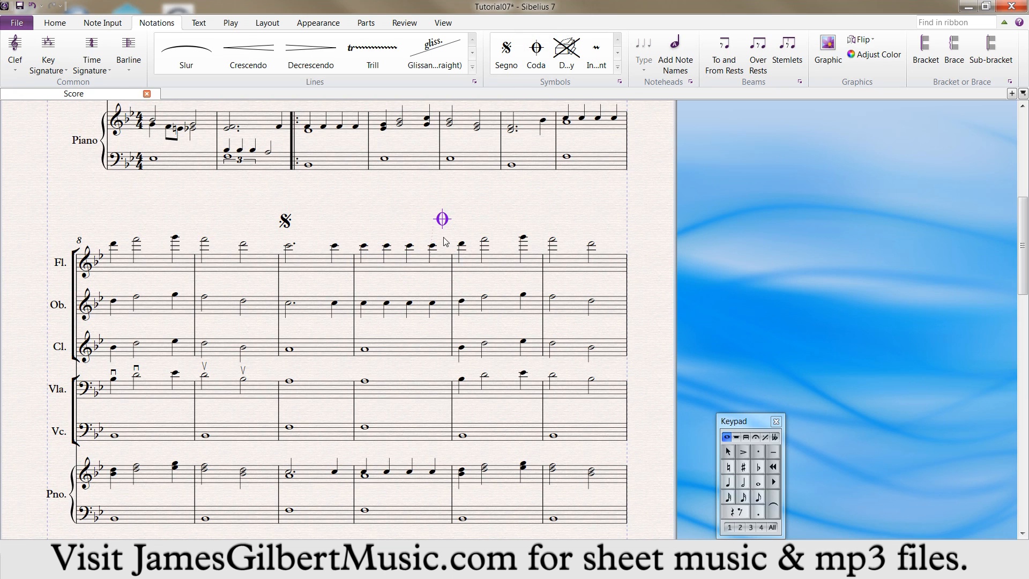
- Review the full range of notation symbols on offer, including ornaments, clefs, articulations and accidentals
click(618, 67)
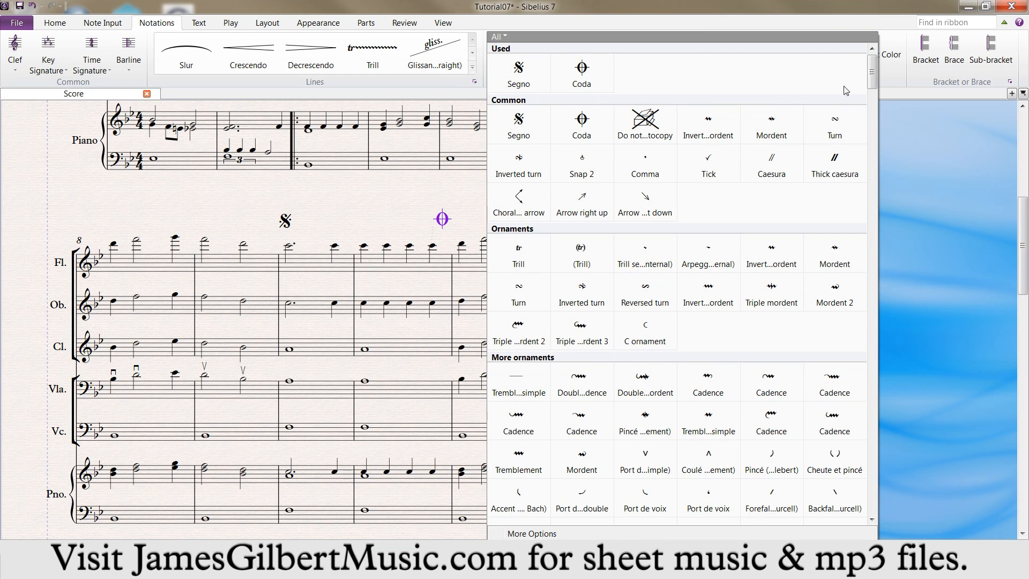
drag(872, 77, 834, 360)
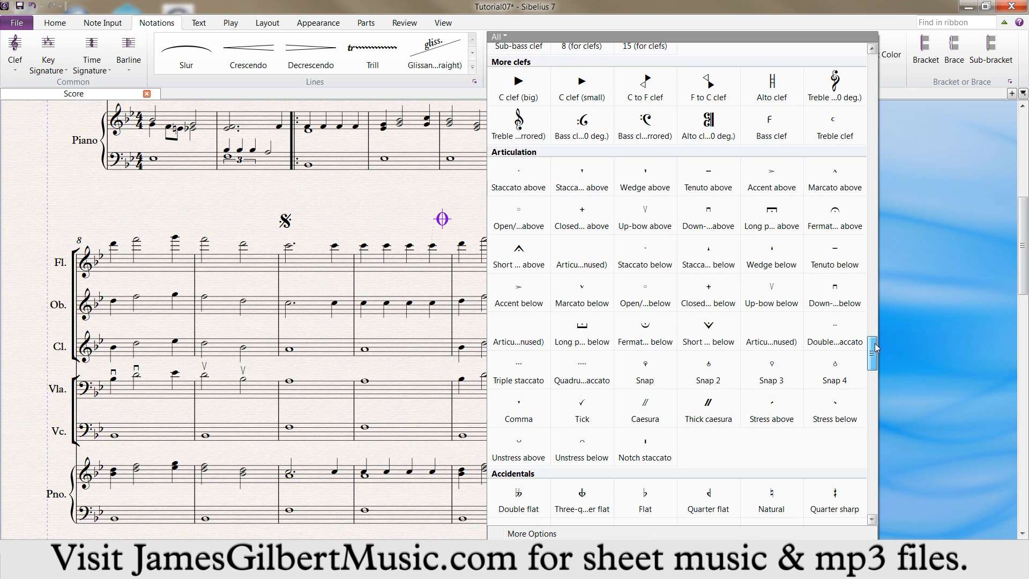
drag(875, 347, 878, 276)
click(275, 329)
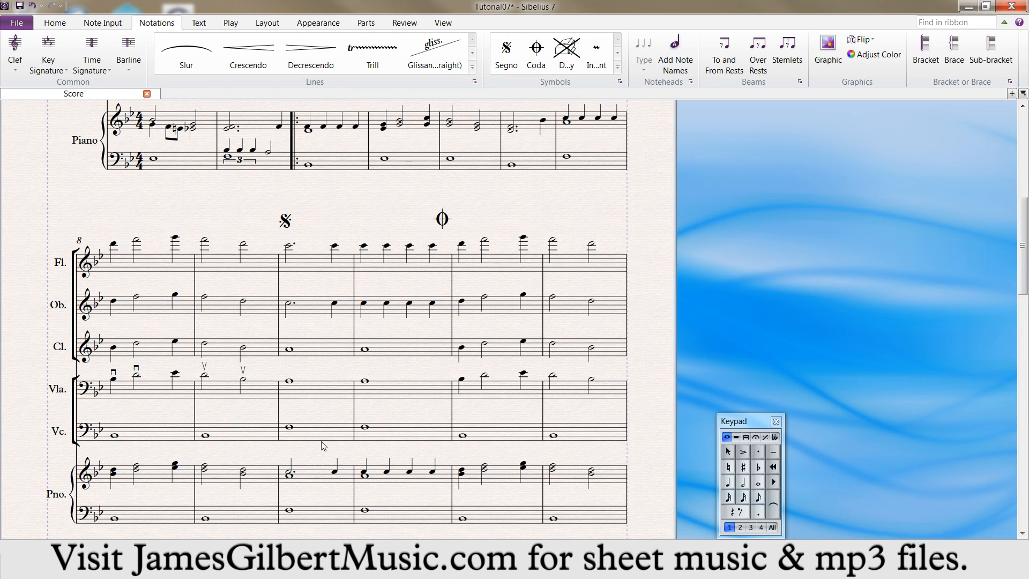
- Change the noteheads in oboe bar 11 to the Cross or diamond percussion type
click(375, 314)
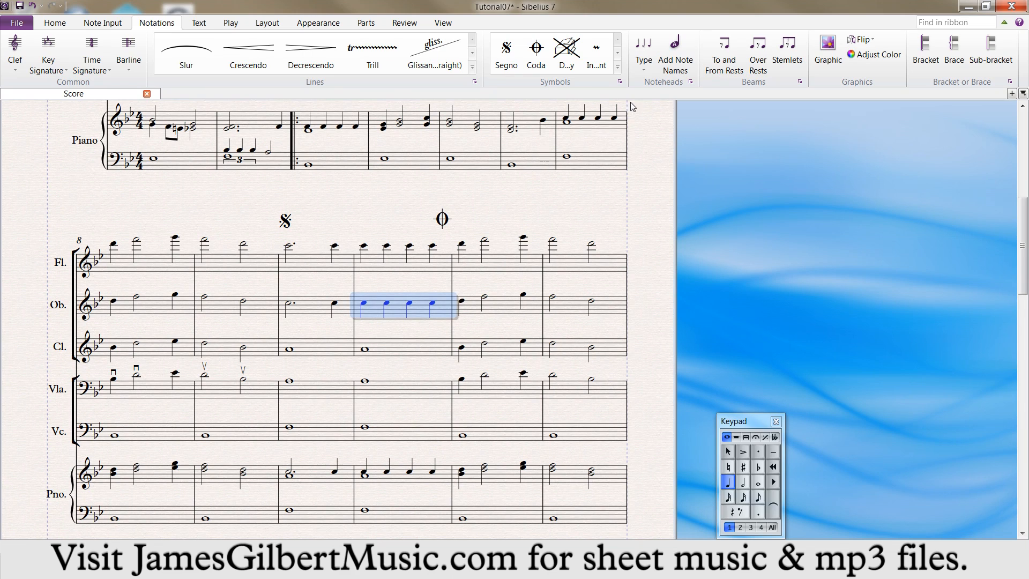
click(642, 70)
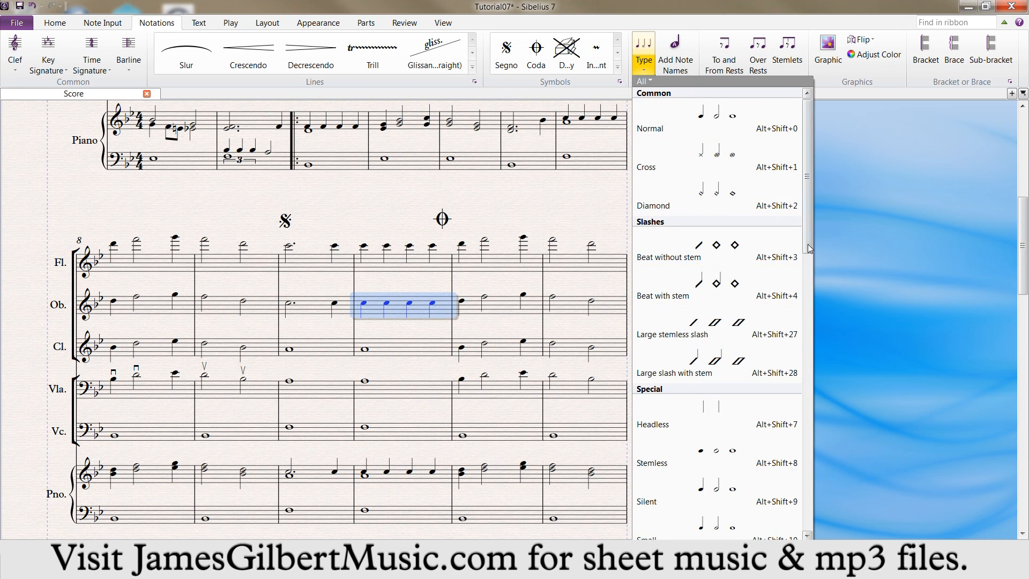
drag(809, 233, 807, 401)
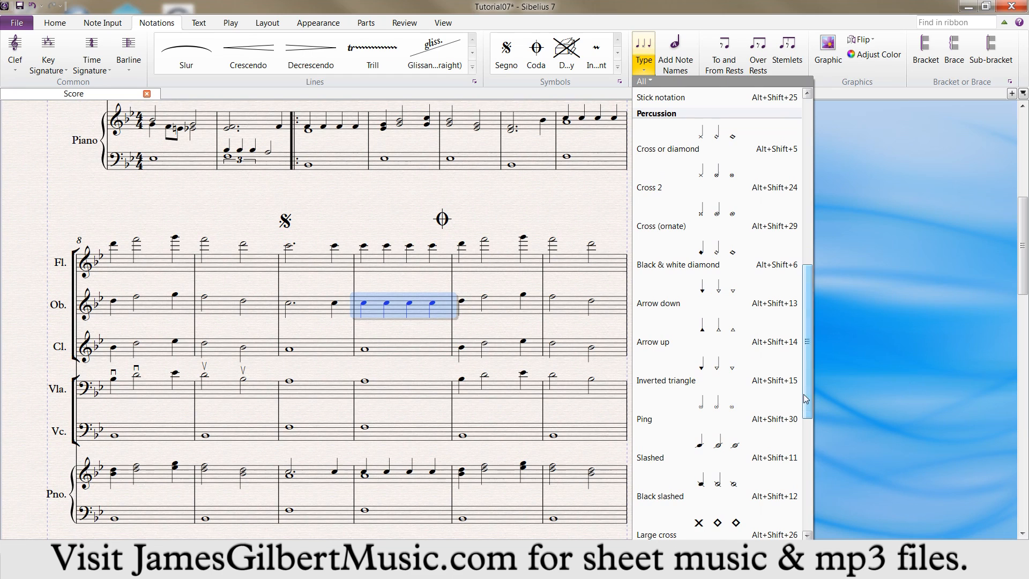
click(716, 139)
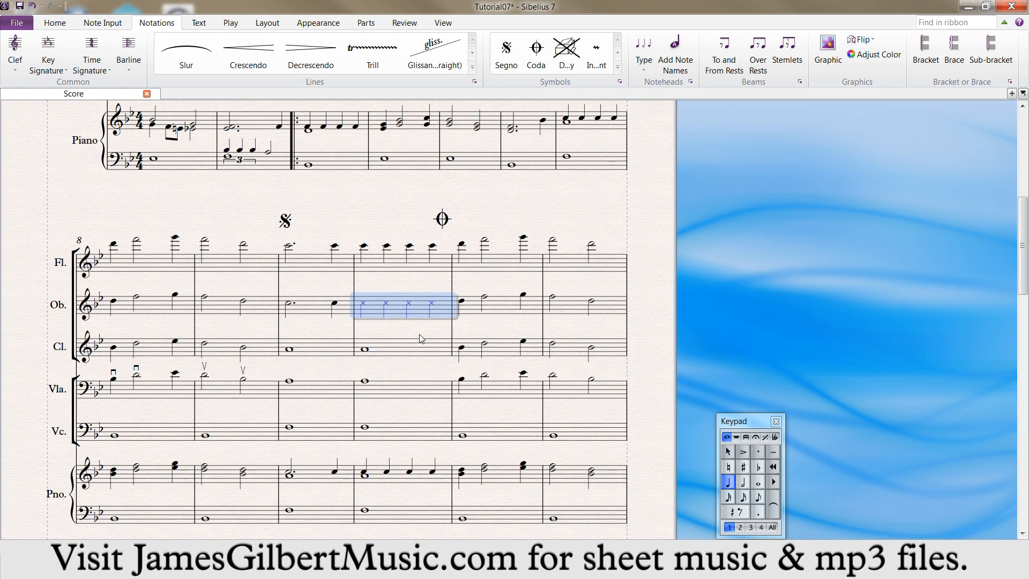
- Change the noteheads in oboe bar 11 to the Silent type
key(Escape)
click(400, 310)
click(643, 56)
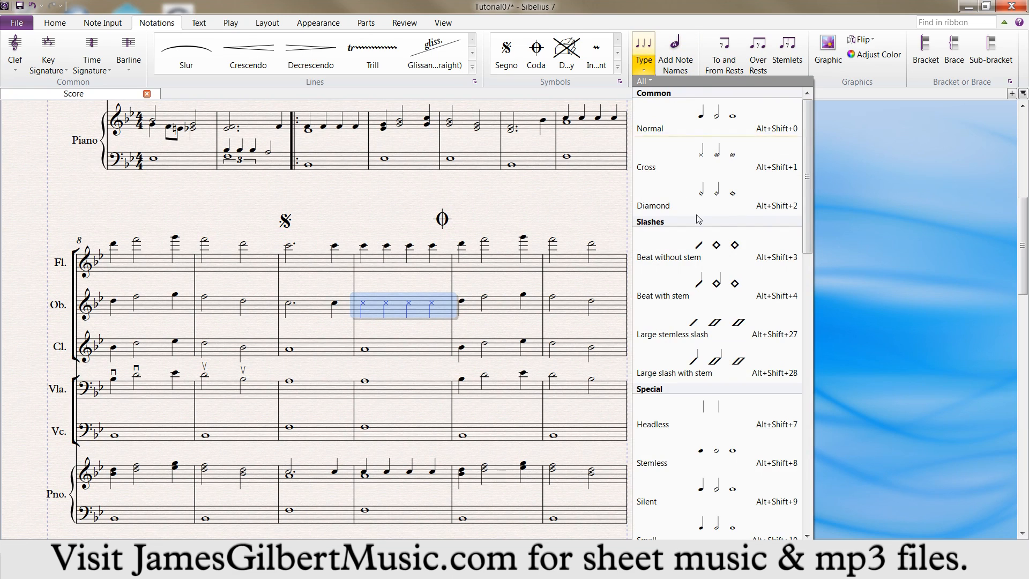
drag(806, 184, 804, 289)
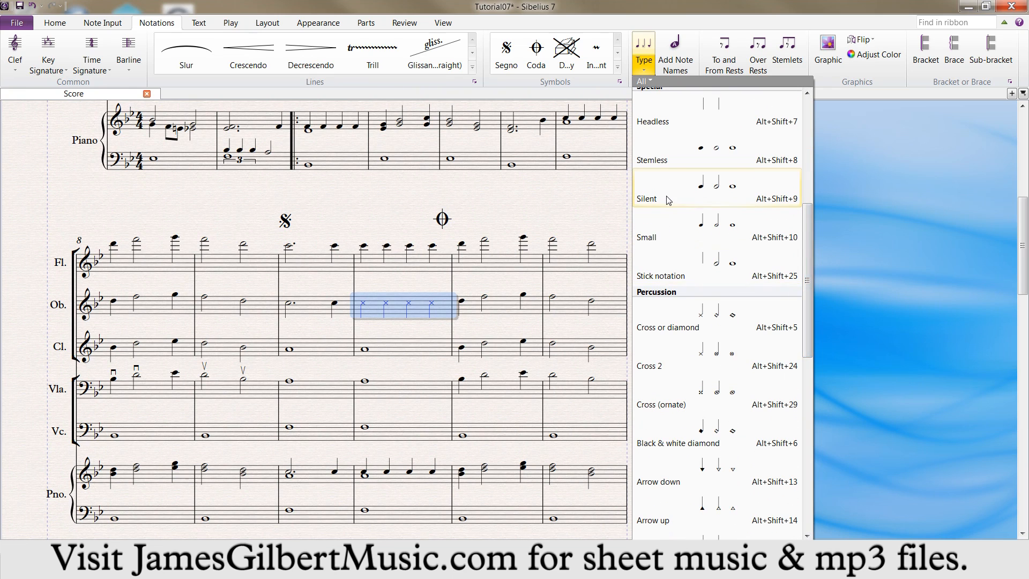
click(702, 194)
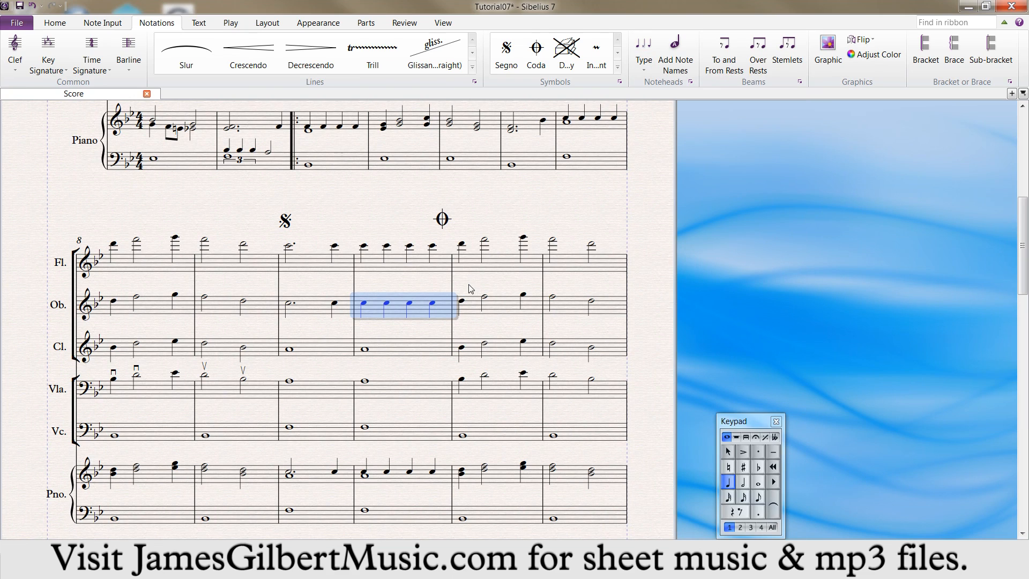
- Set the noteheads in oboe bar 11 back to Normal and review the available notehead types
click(643, 53)
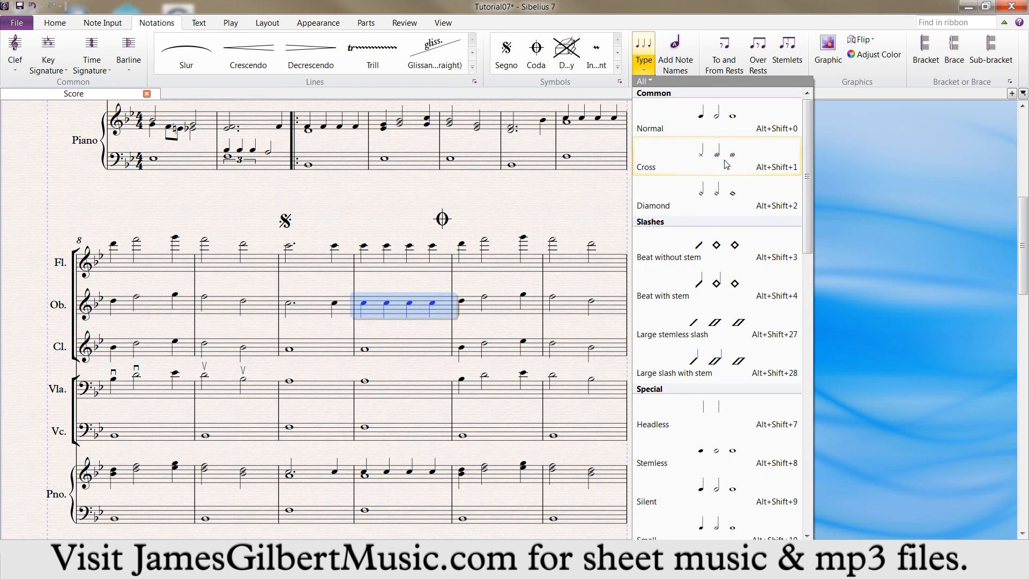
click(726, 129)
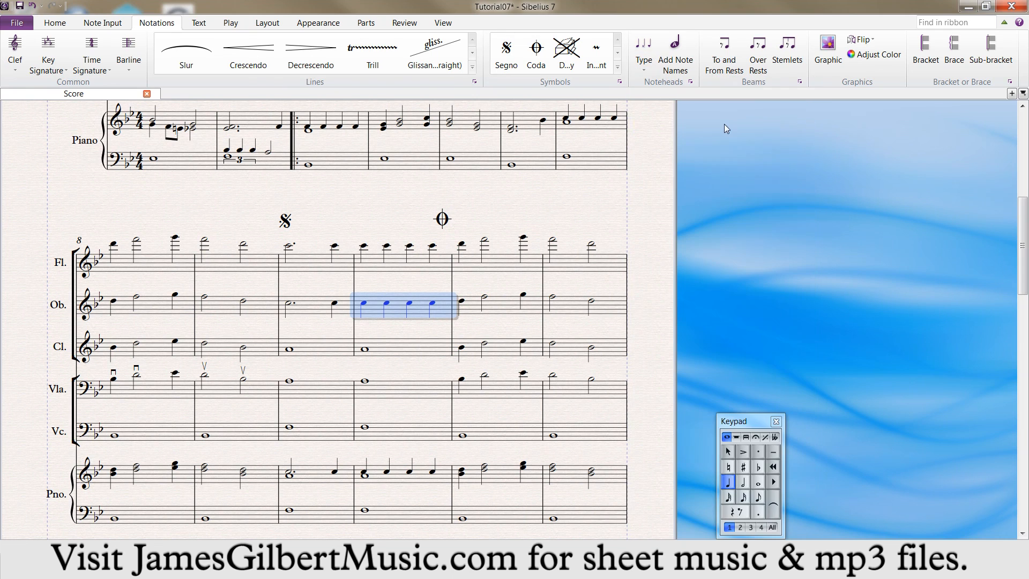
click(651, 69)
drag(807, 133, 829, 105)
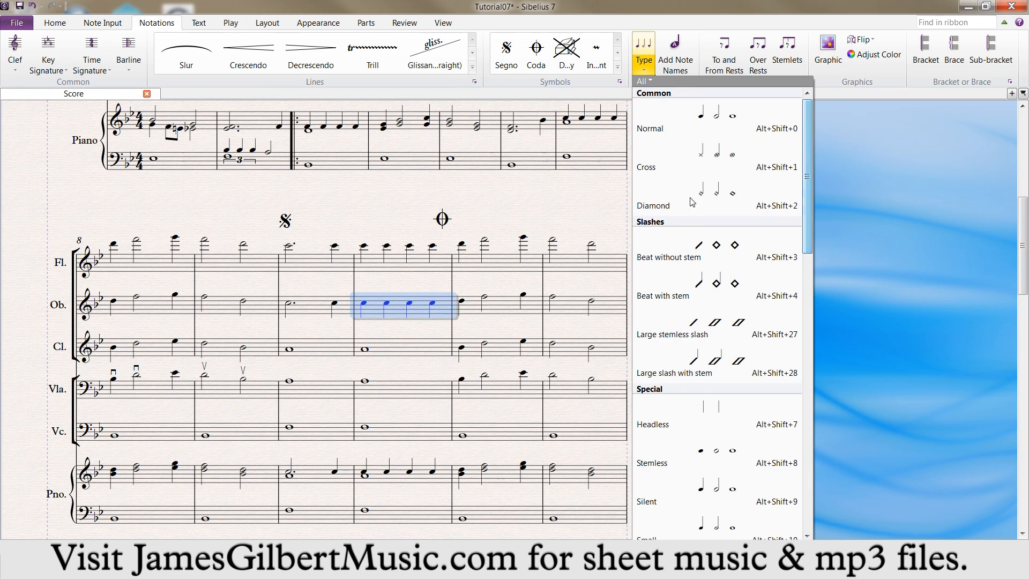
click(498, 230)
- Add note names to the noteheads in flute bar 11 using the selected passage, and inspect them up close
click(396, 262)
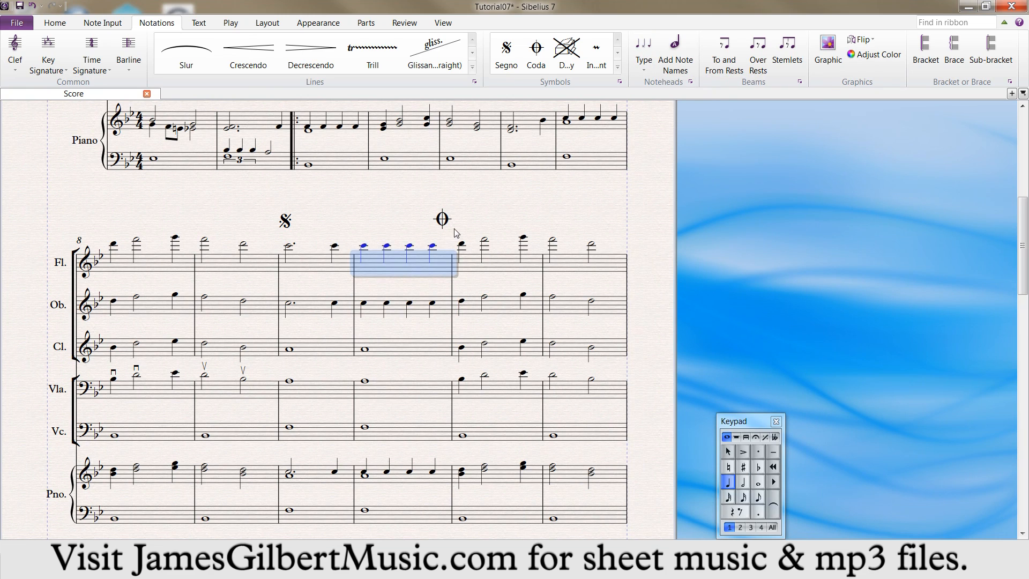
click(679, 60)
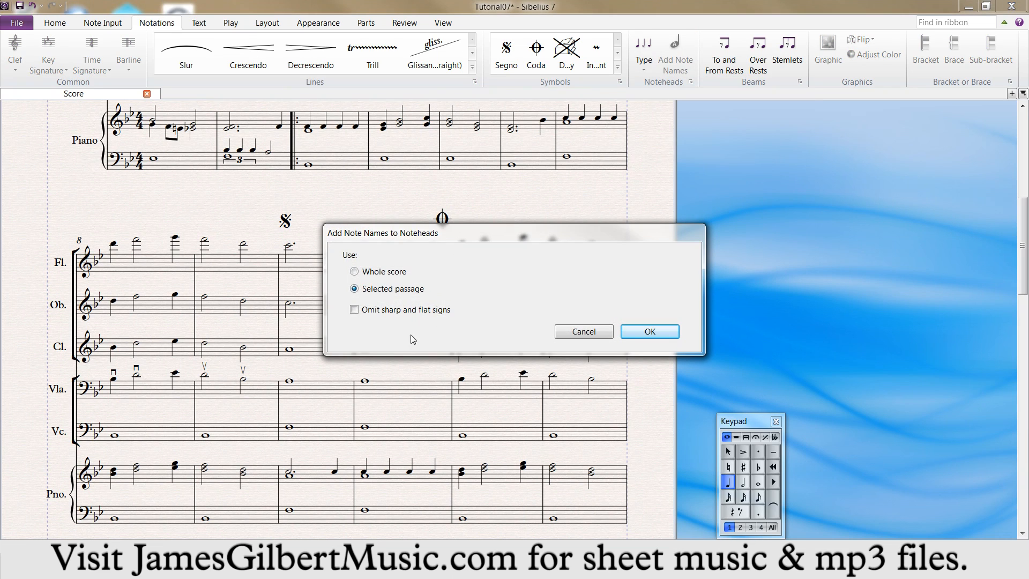
click(632, 334)
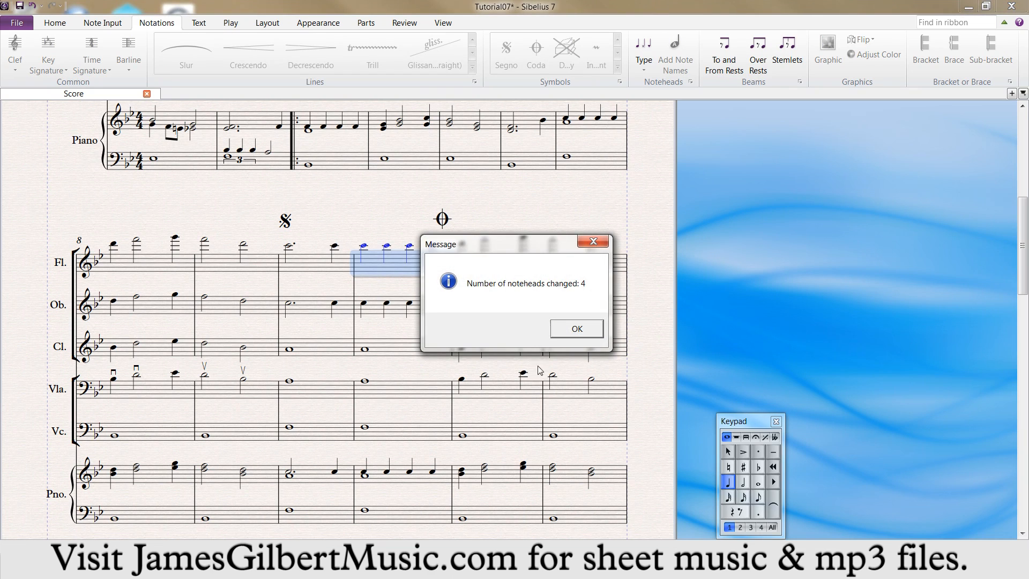
click(576, 329)
key(ctrl+equal)
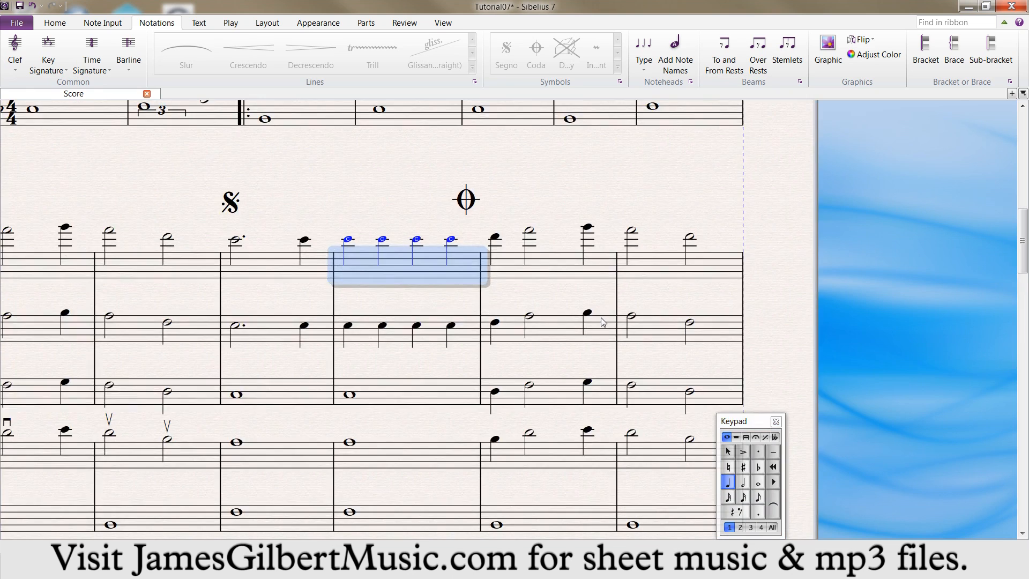
key(ctrl+equal)
key(ctrl+equal)
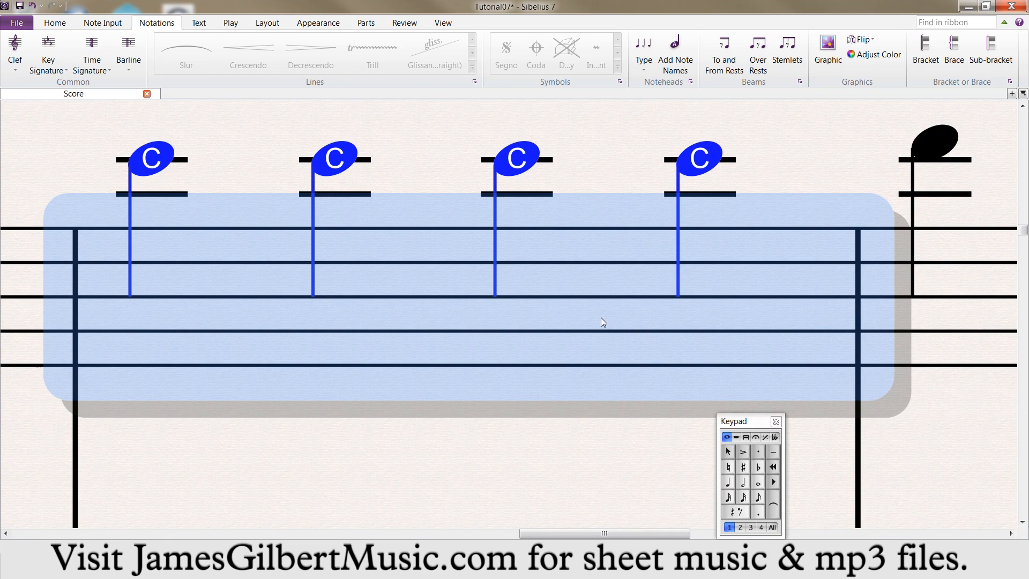
- Undo the flute note names, the oboe notehead changes, and the added Segno and Coda symbols
key(s)
key(ctrl+z)
scroll(601, 317, down, 4)
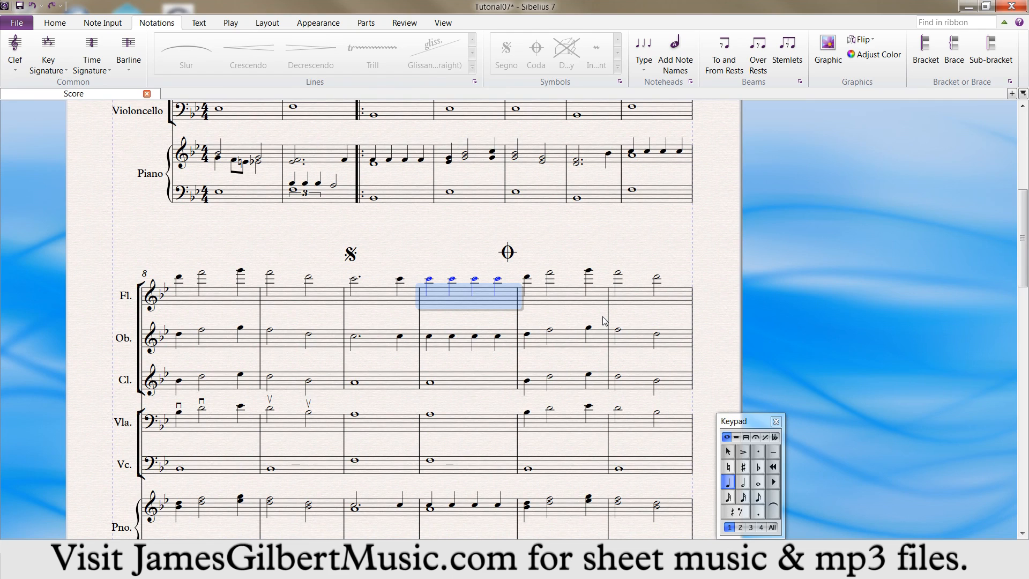
key(Escape)
click(457, 307)
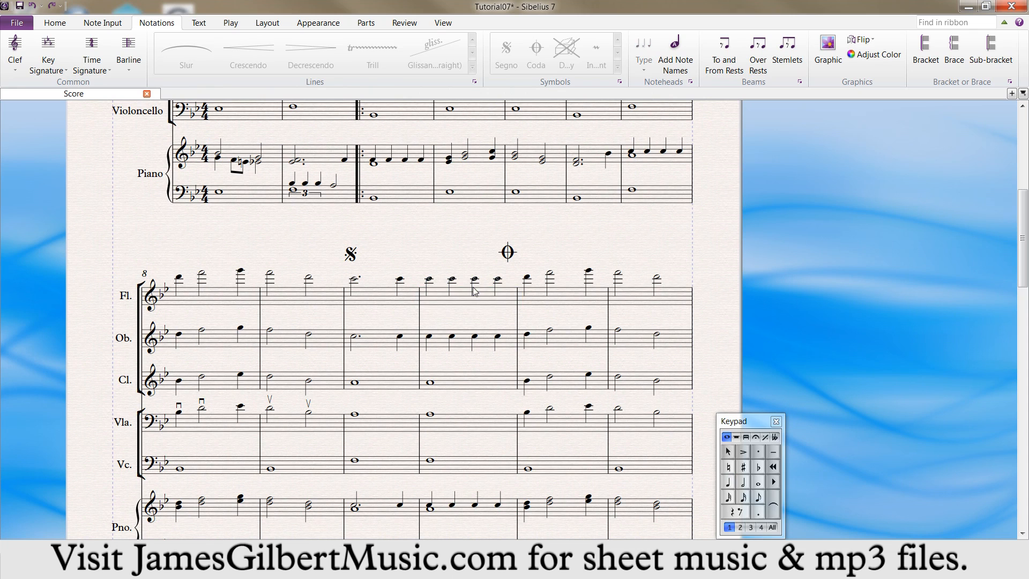
key(alt+Down)
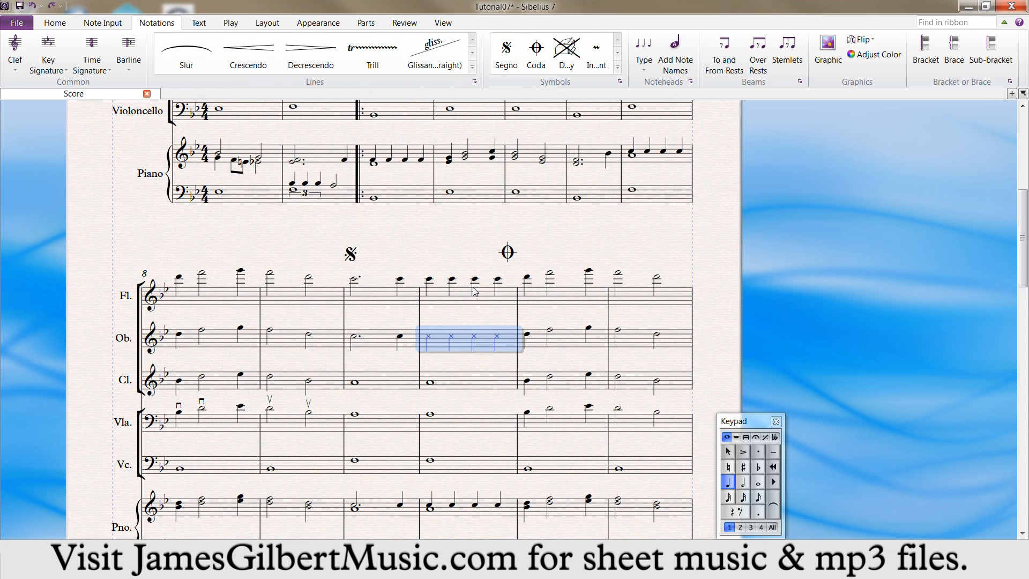
key(Escape)
key(ctrl+z)
key(ctrl+z)
key(ctrl+z)
key(ctrl+z)
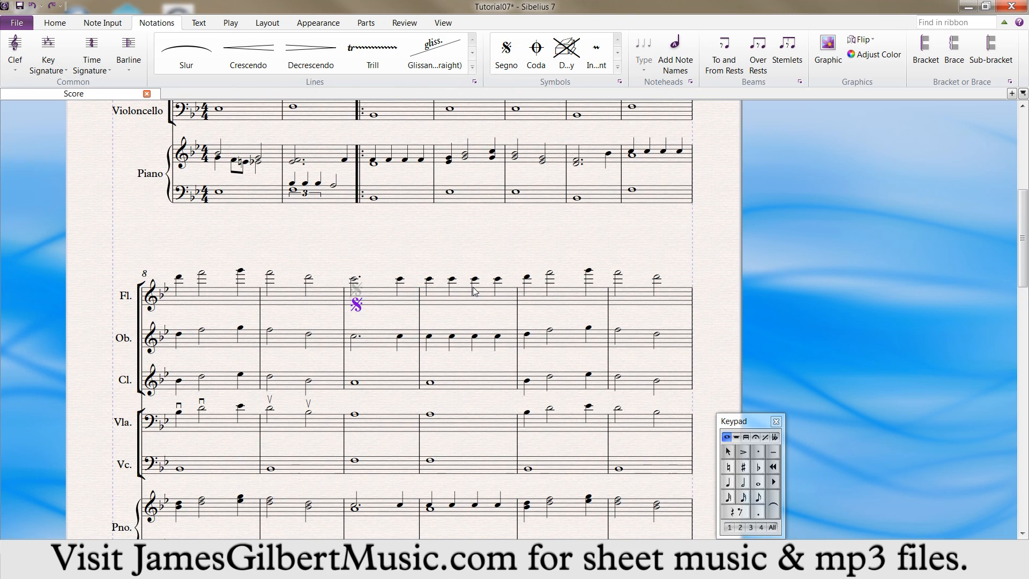
- Shorten the notes in oboe bar 11 to eighth notes and fill the rests between them with C eighth notes
click(445, 346)
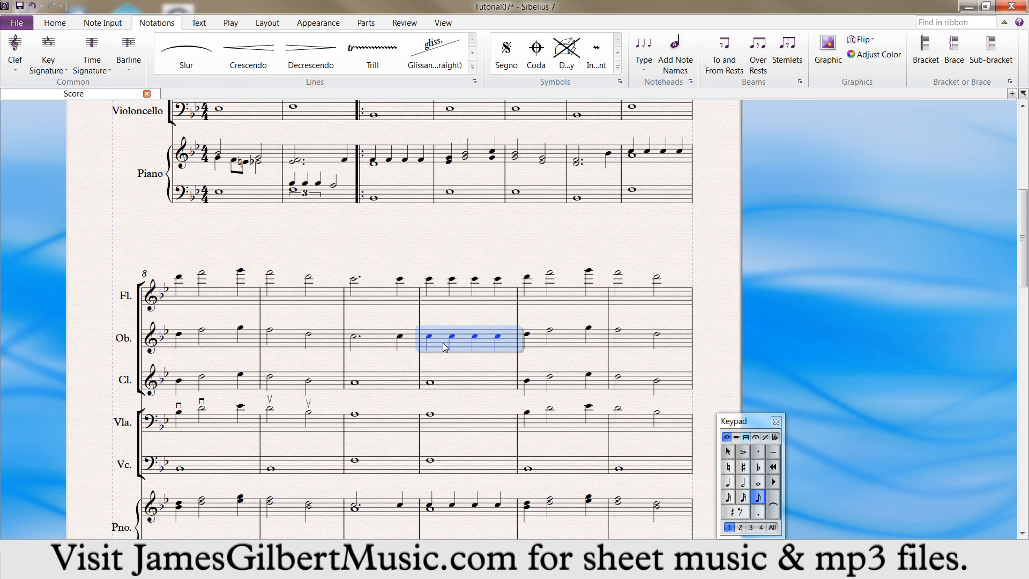
key(3)
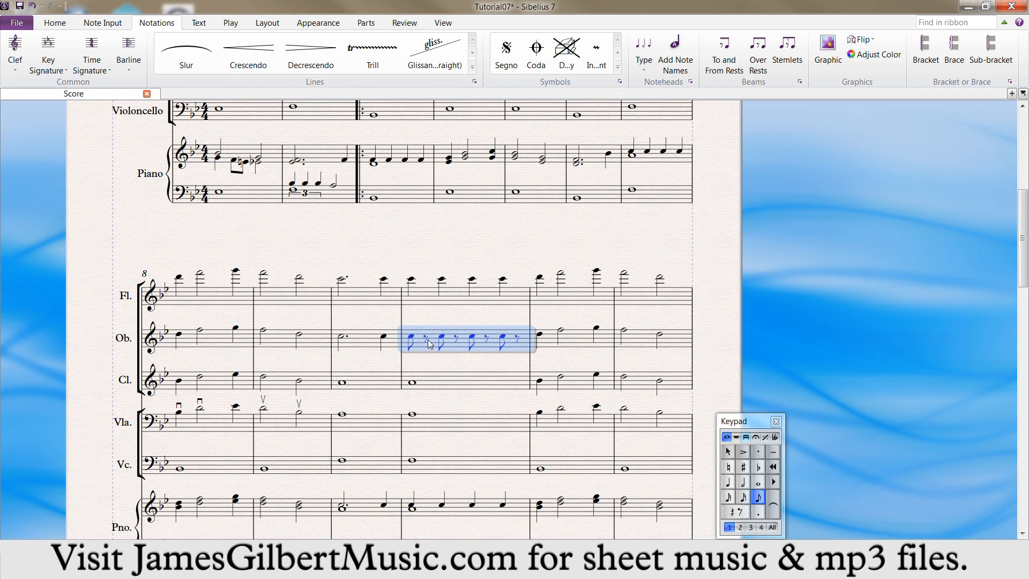
click(426, 337)
ctrl+click(486, 338)
ctrl+click(516, 339)
key(c)
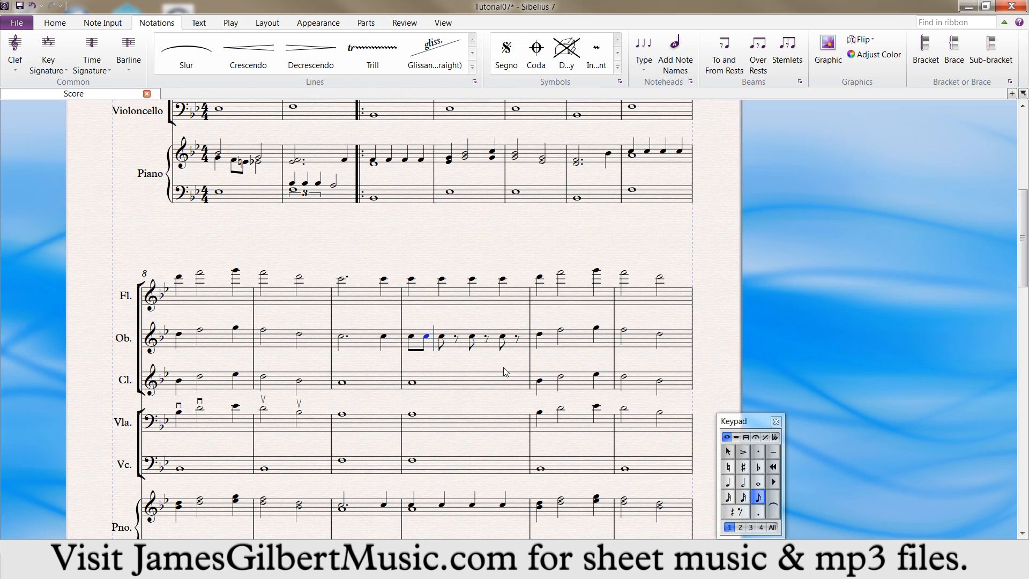
key(c)
key(c)
key(Right)
key(c)
key(Escape)
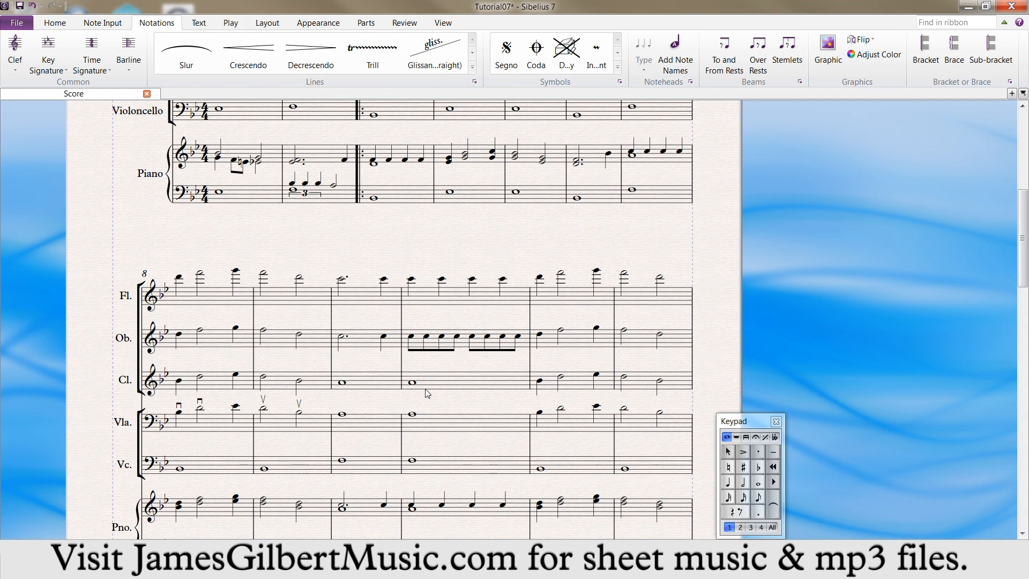
- Replace the last eighth note of oboe bar 11 with a rest and beam the preceding note to it with To and From Rests
click(517, 337)
key(0)
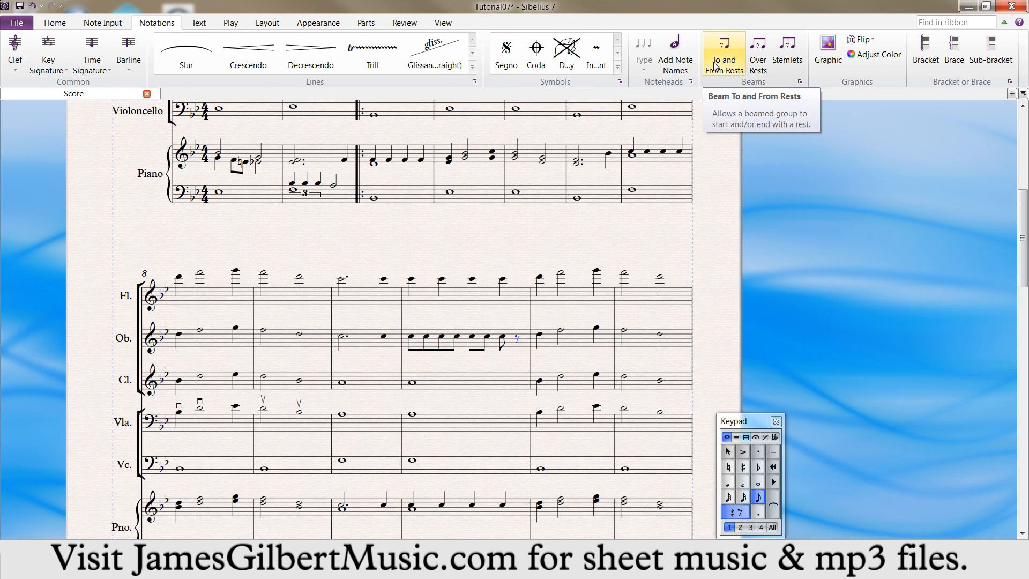
click(502, 336)
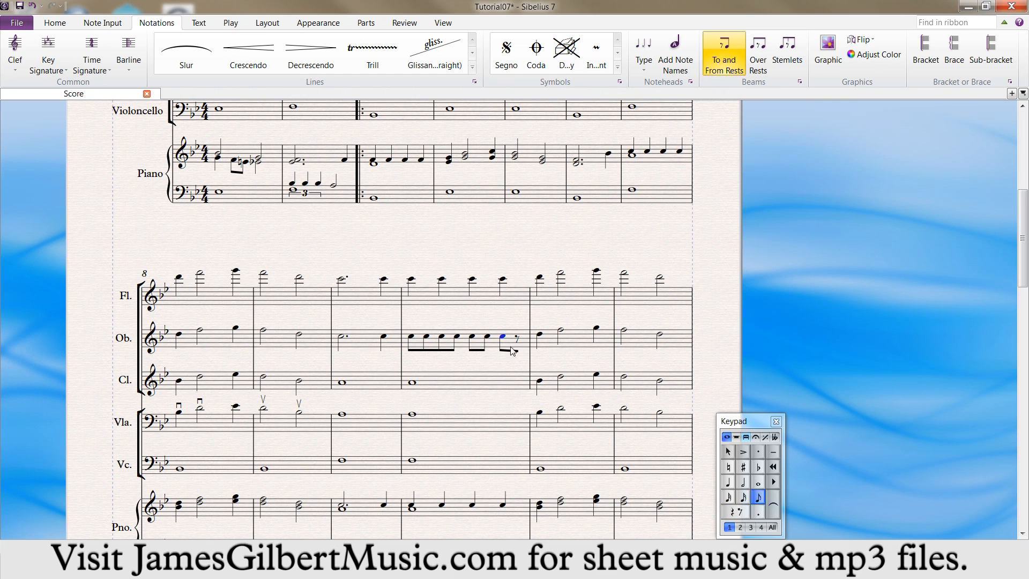
- Replace the third eighth note of oboe bar 11 with a rest and switch the bar's beaming from To and From Rests to Over Rests
click(442, 338)
key(0)
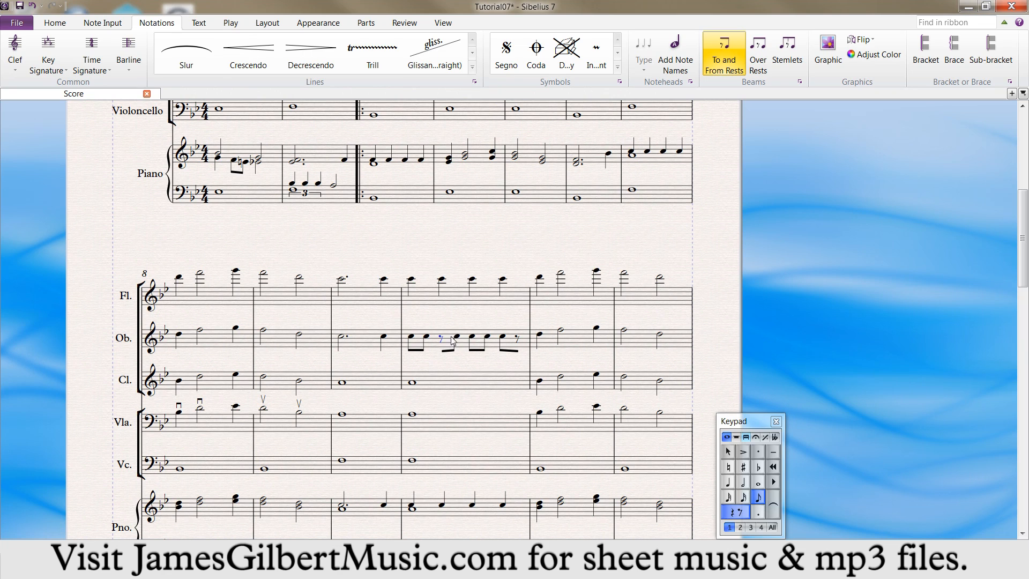
click(453, 338)
click(728, 48)
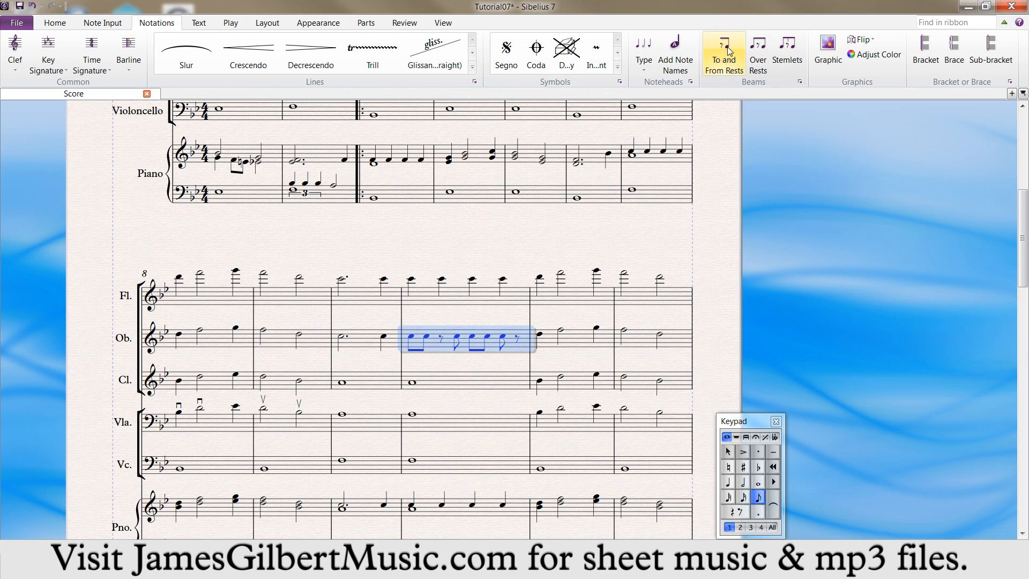
click(758, 49)
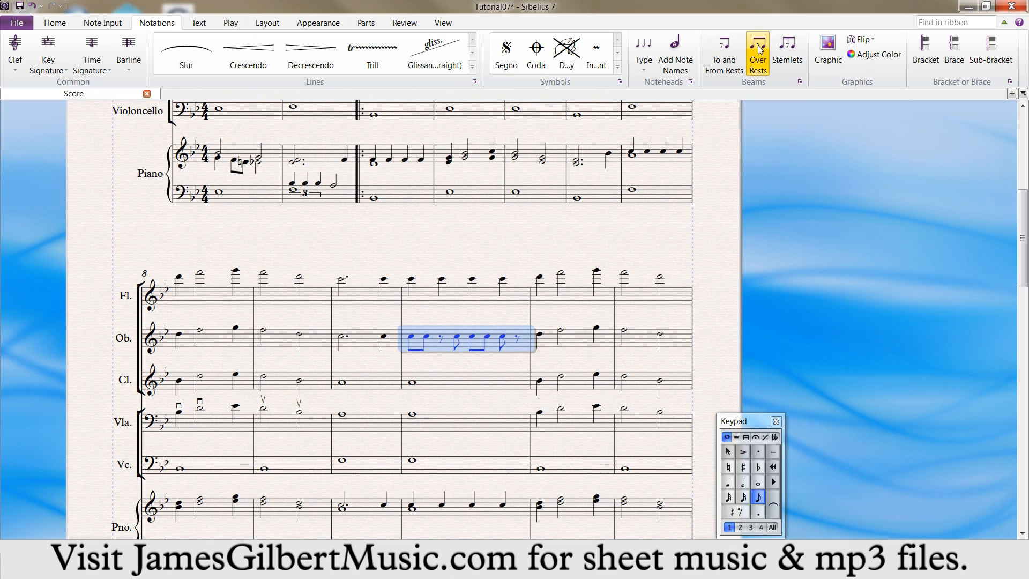
click(449, 365)
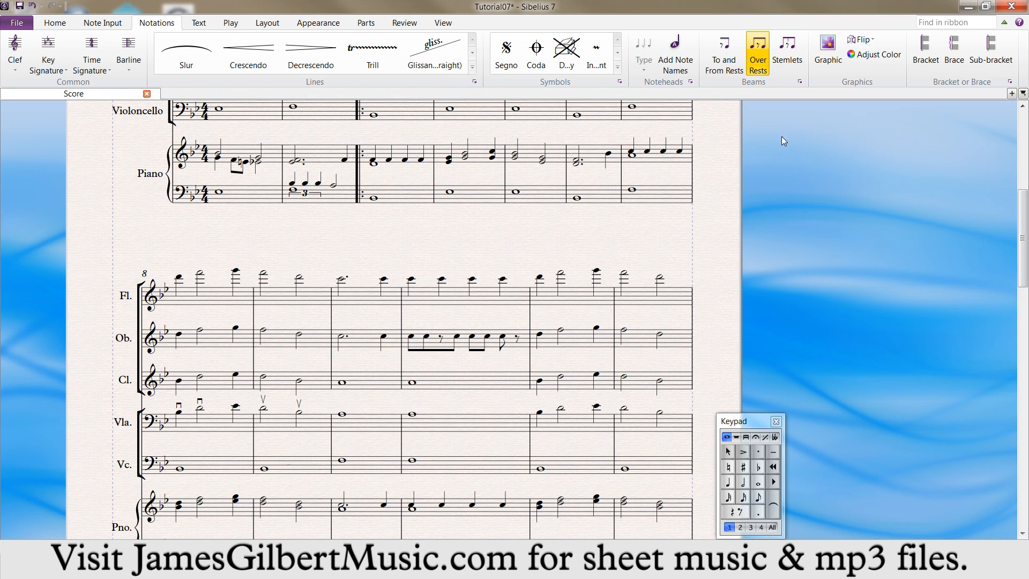
- View the notehead editing options and the Beams and Stems engraving rules, leaving both unchanged
click(689, 83)
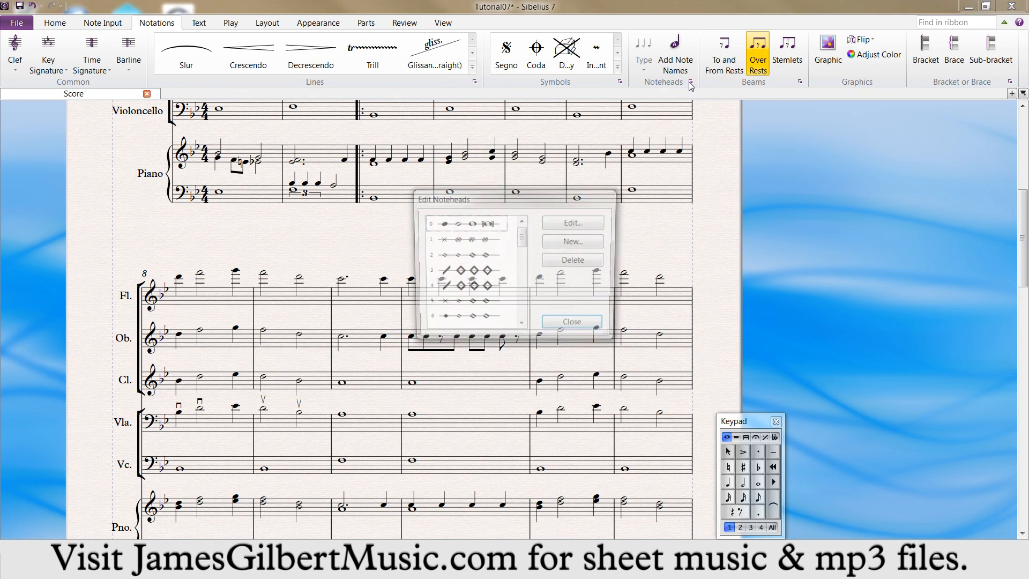
key(Escape)
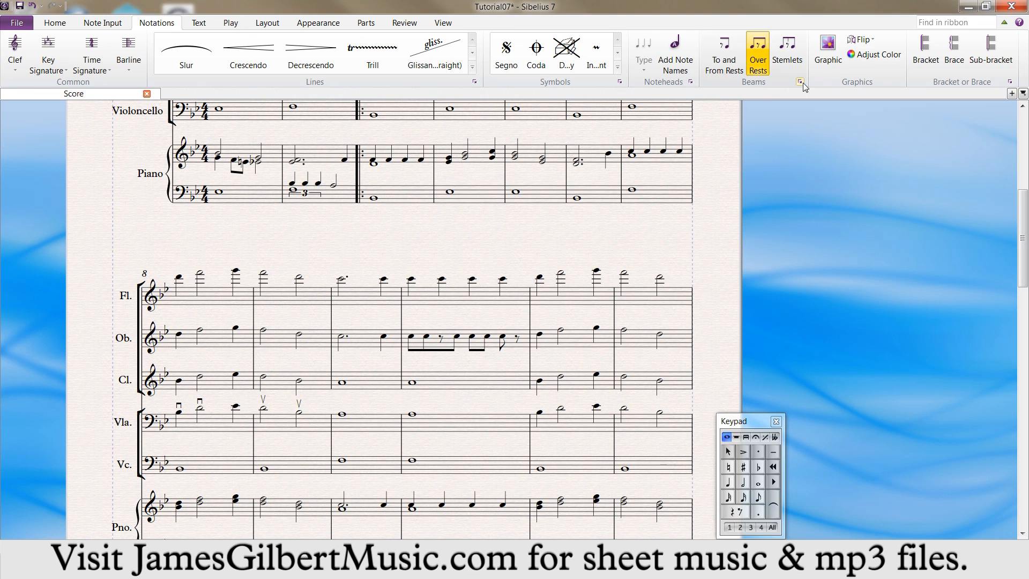
click(799, 82)
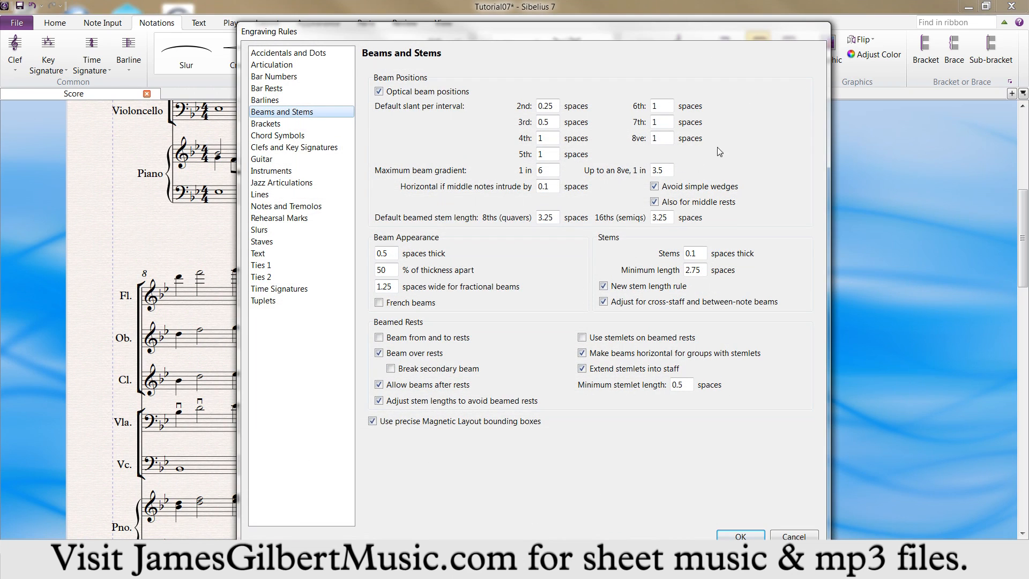
key(Escape)
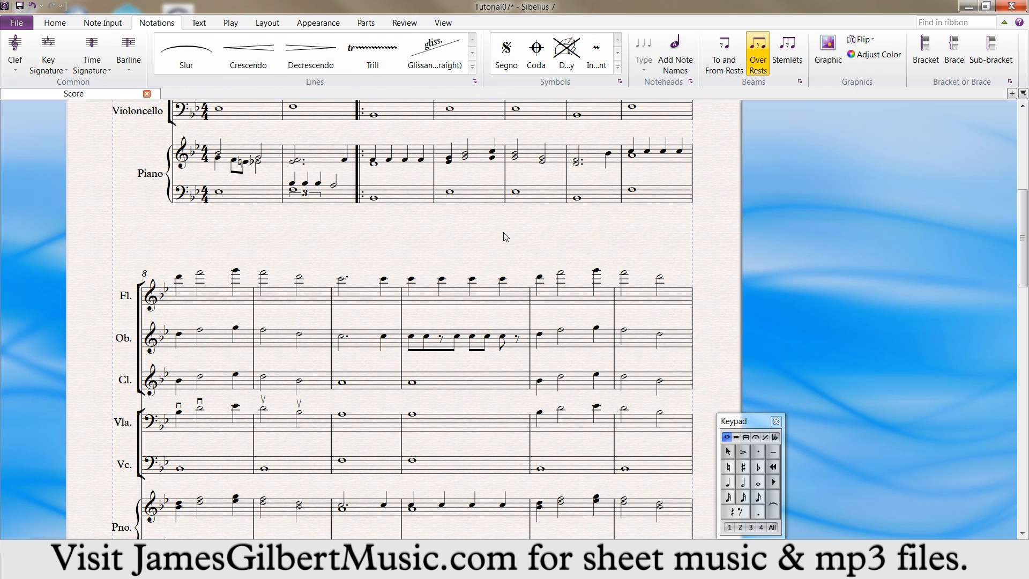
- Delete the bracket joining the flute, oboe and clarinet staves and add a new bracket across the same three staves
click(139, 338)
key(Delete)
click(202, 303)
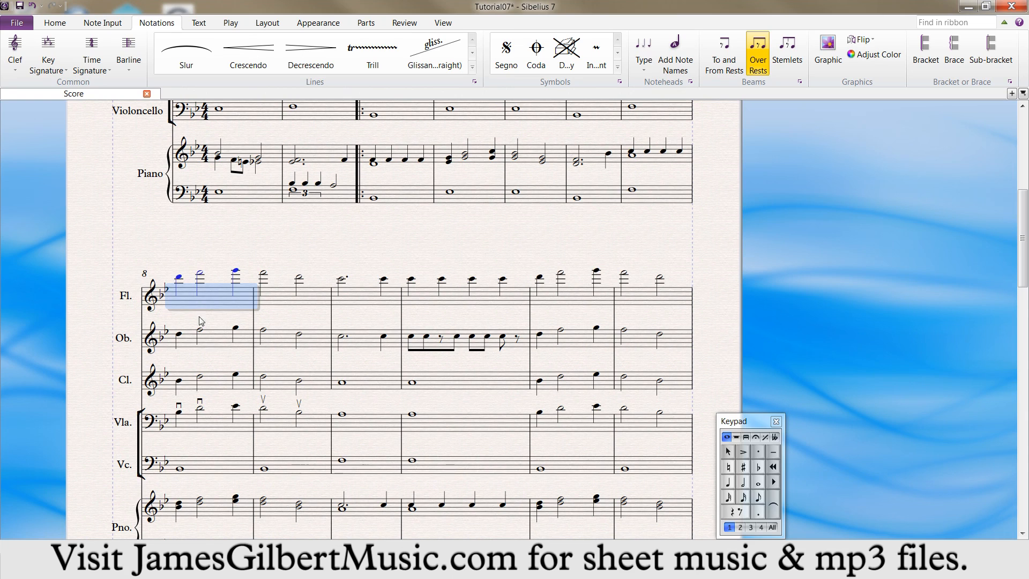
shift+click(216, 384)
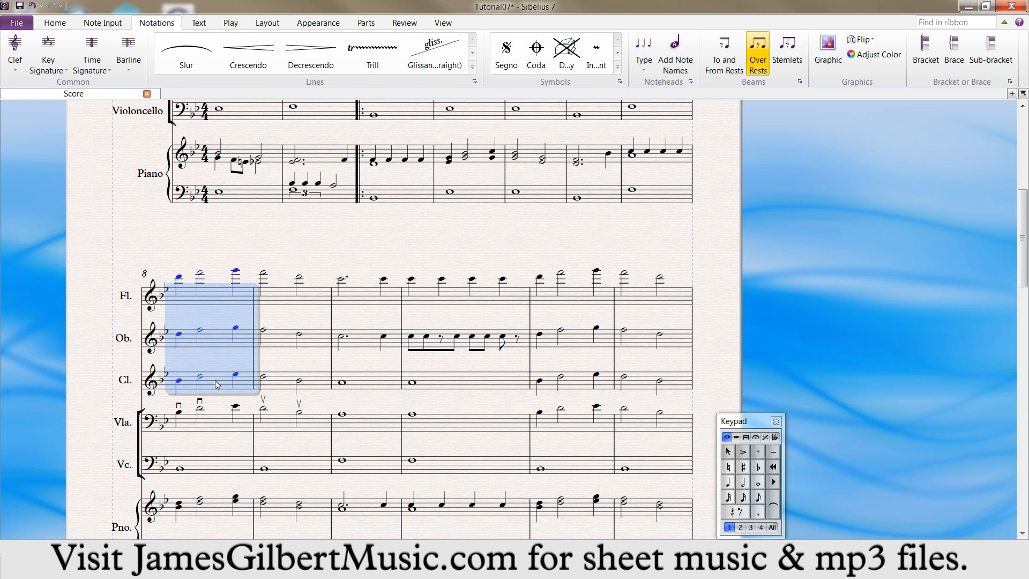
click(922, 53)
key(Escape)
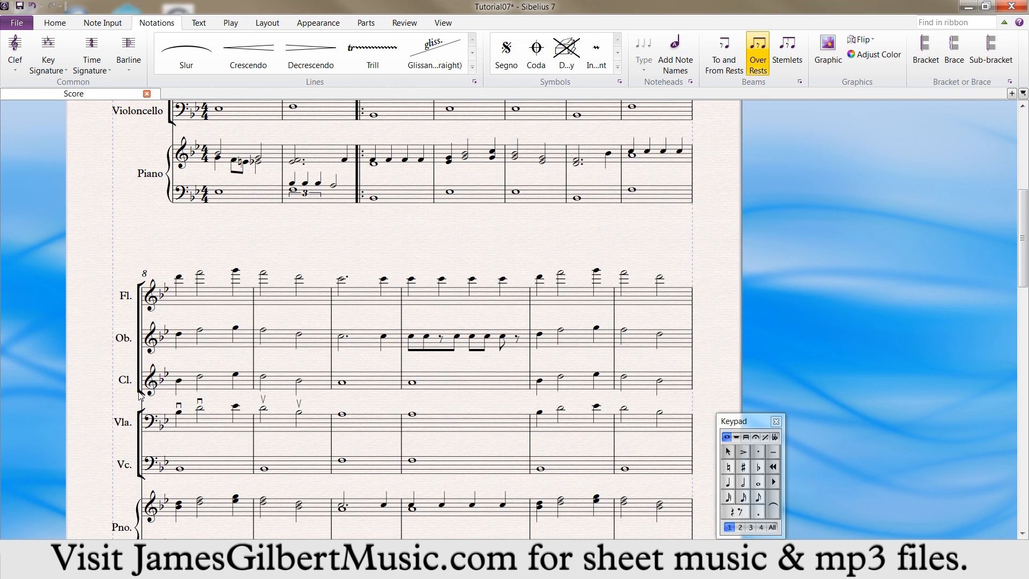
- Select the lower end of the woodwind bracket, deselect it, and view the Brackets engraving rules without changing them
mouse_move(141, 395)
mouse_down()
mouse_move(144, 304)
mouse_move(153, 375)
mouse_move(149, 304)
mouse_move(149, 396)
mouse_up()
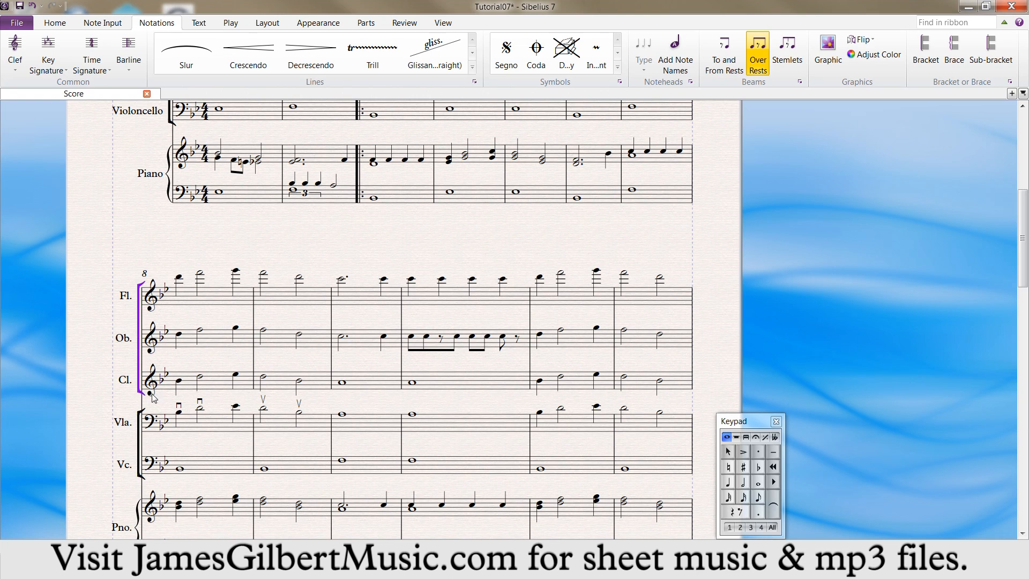
click(720, 246)
click(1010, 82)
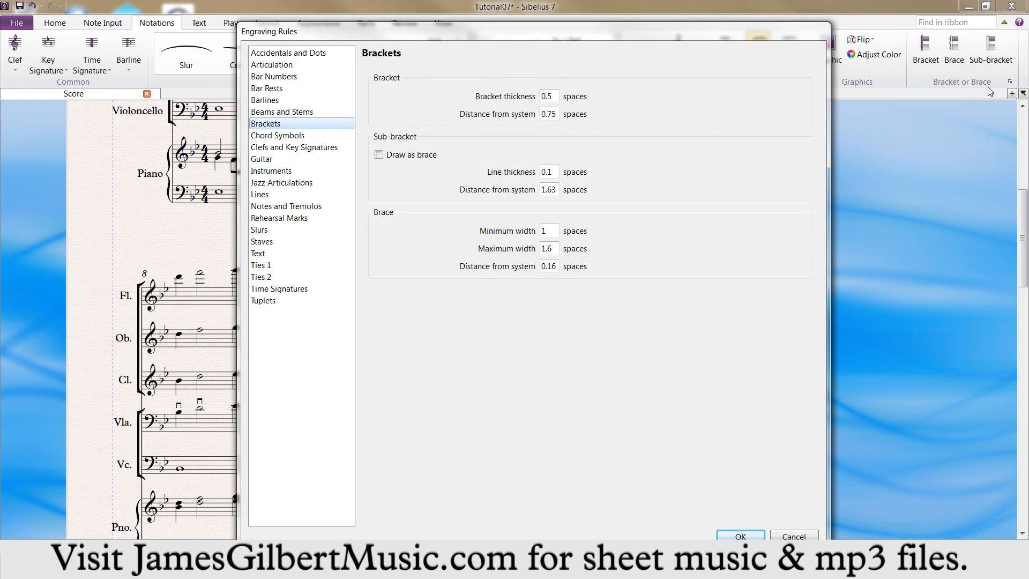
key(Escape)
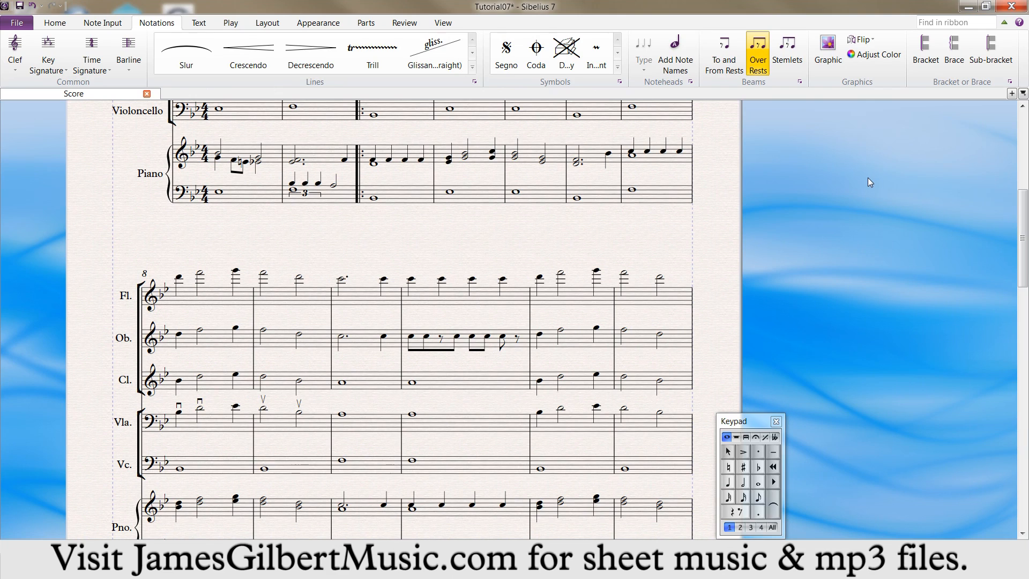